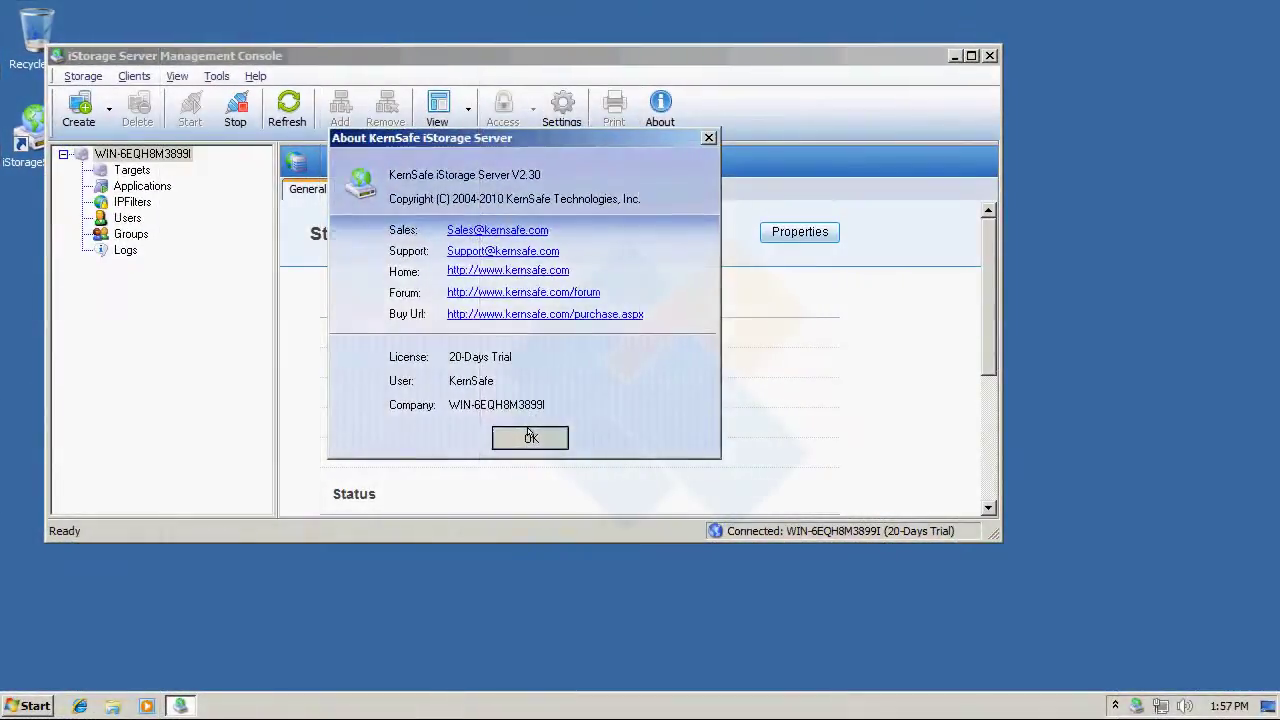
Close the About window and look through the console's storage commands, creation options and iSCSI service configuration without changing anything
click(529, 432)
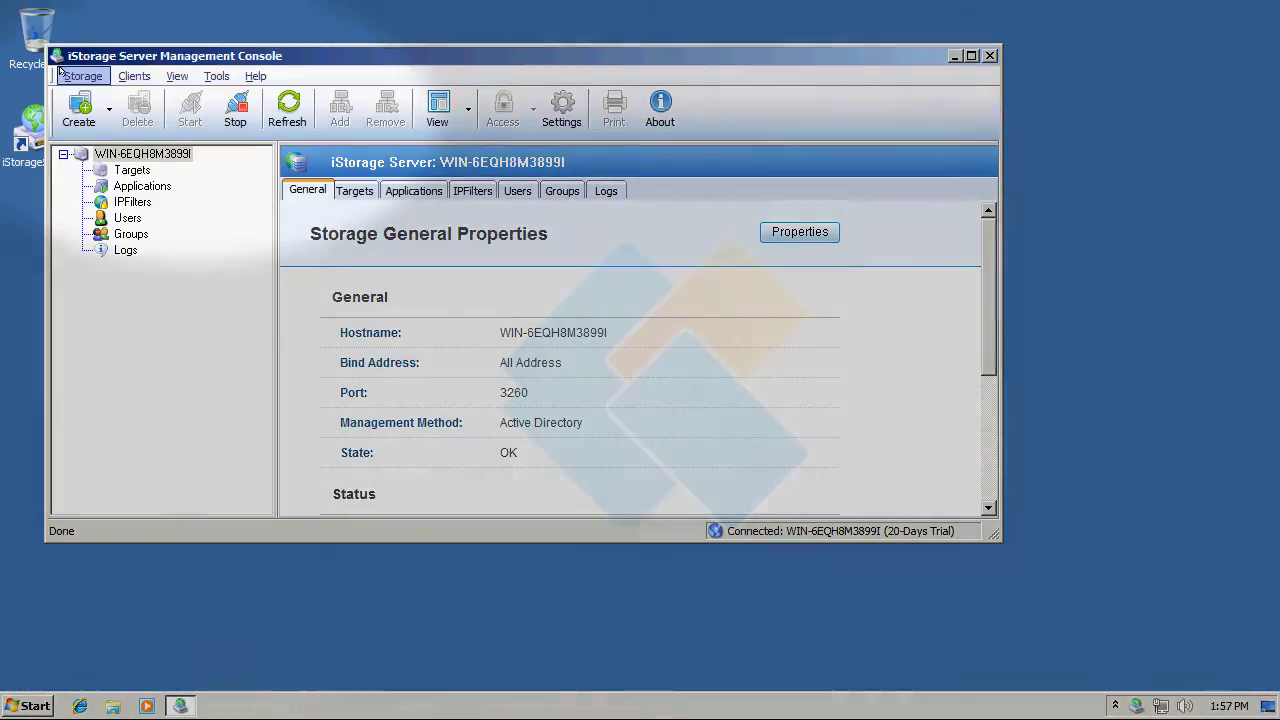
click(61, 73)
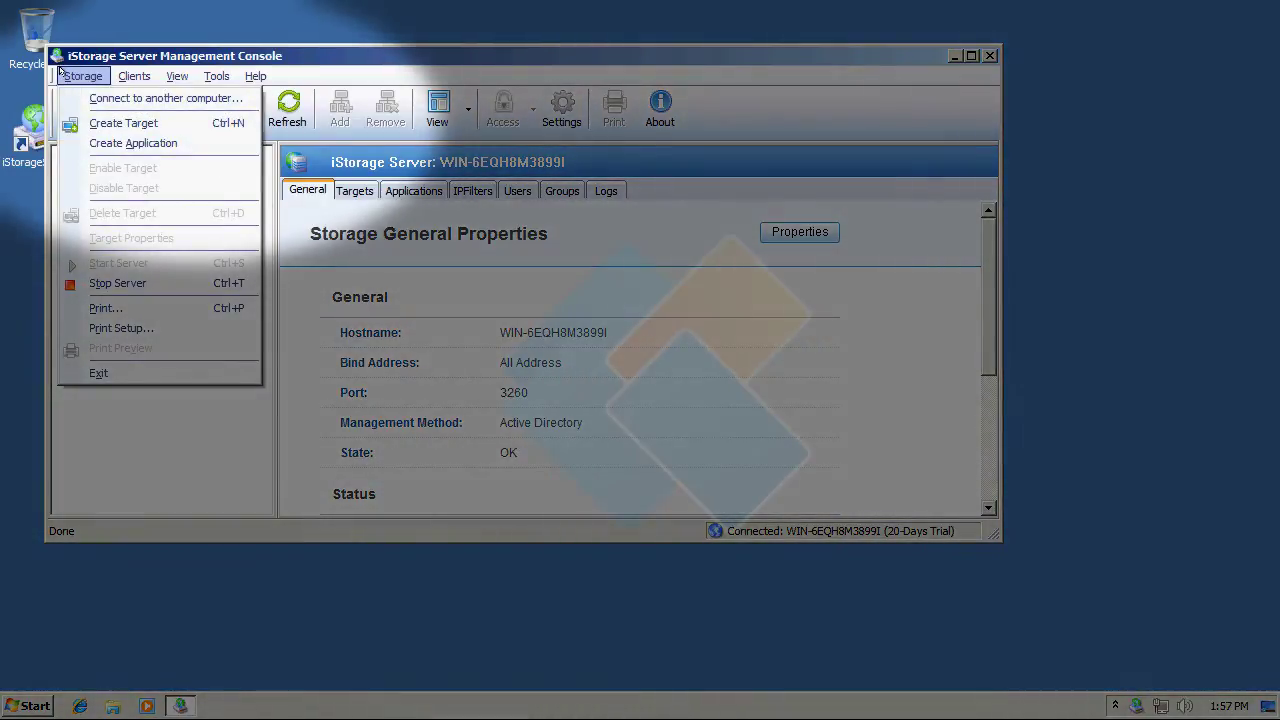
mouse_move(196, 72)
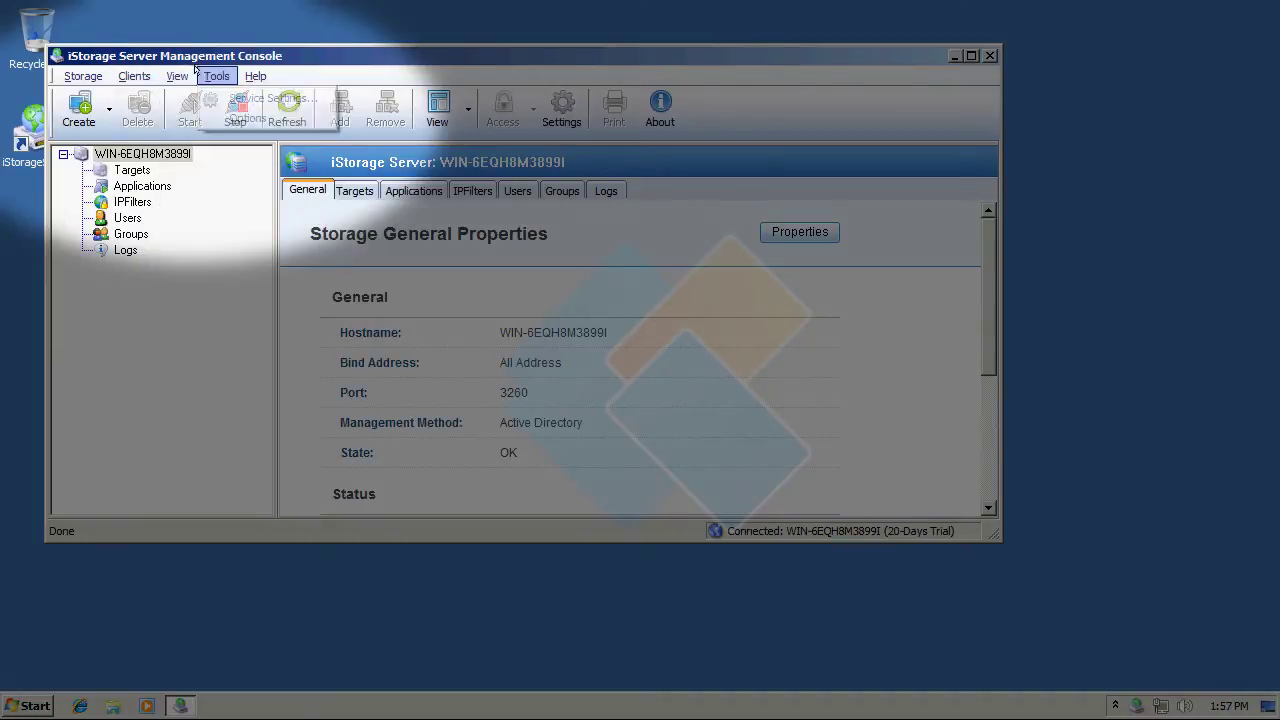
click(136, 116)
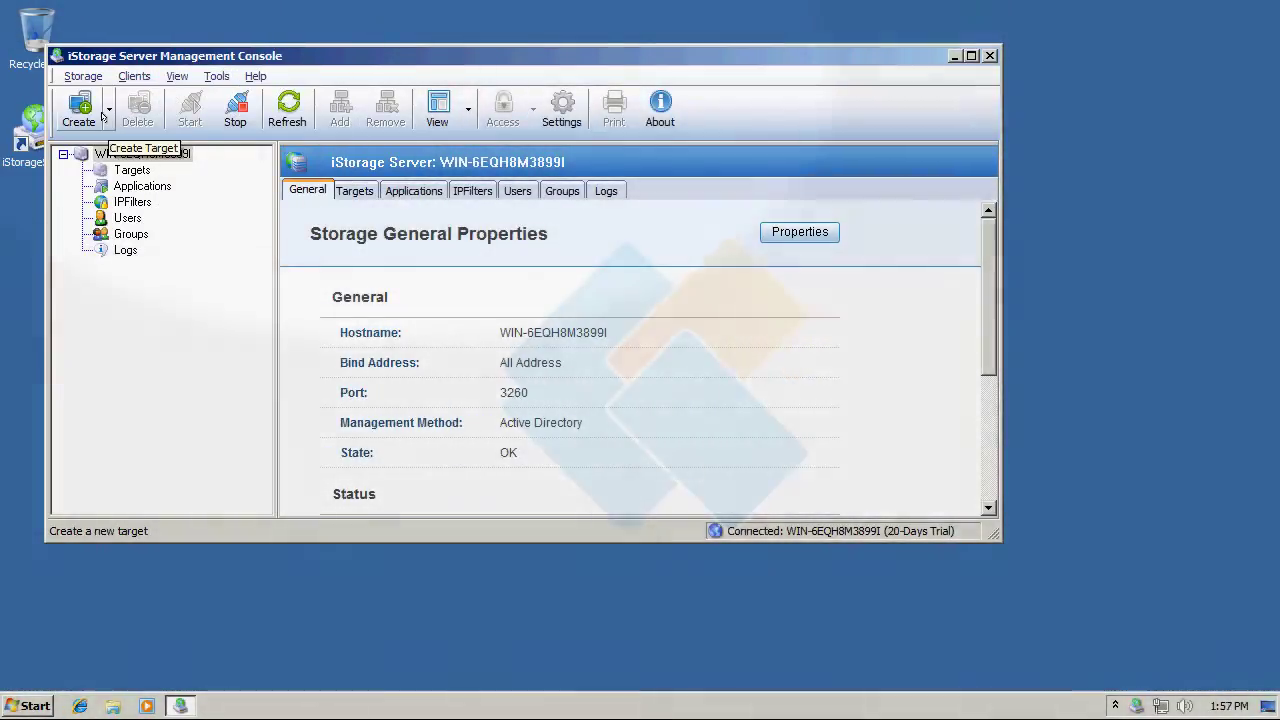
click(102, 115)
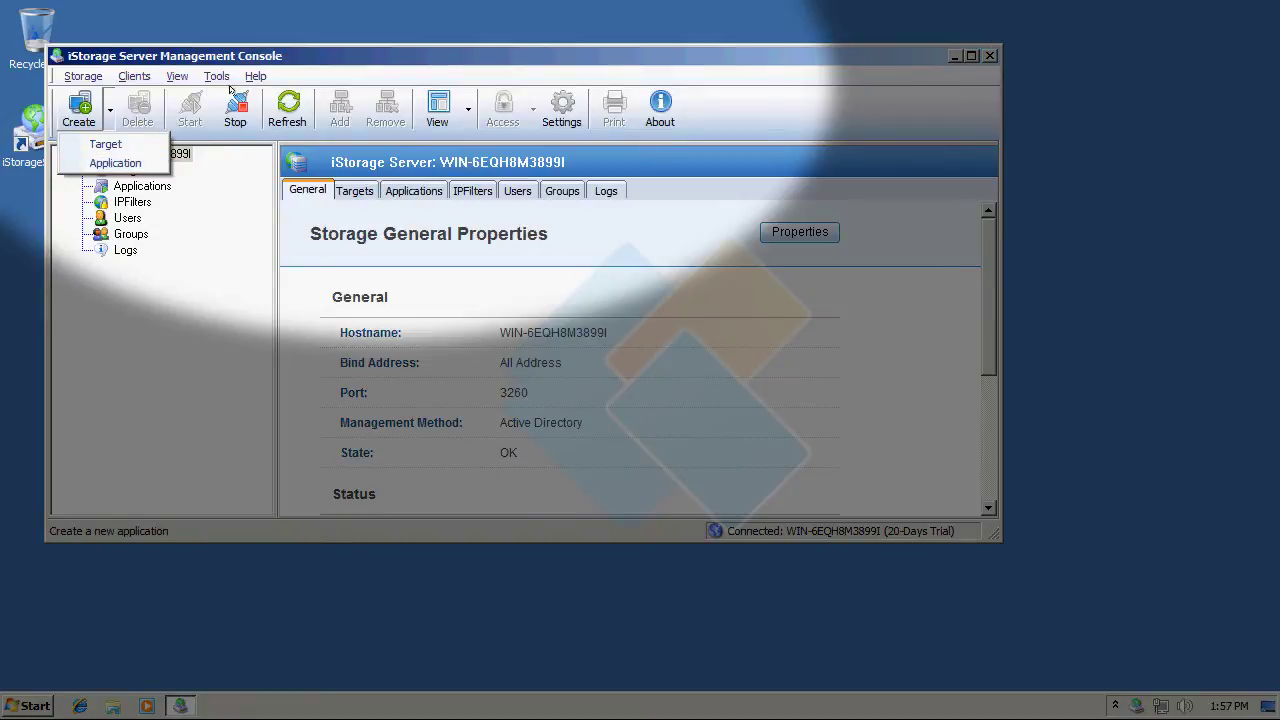
click(230, 90)
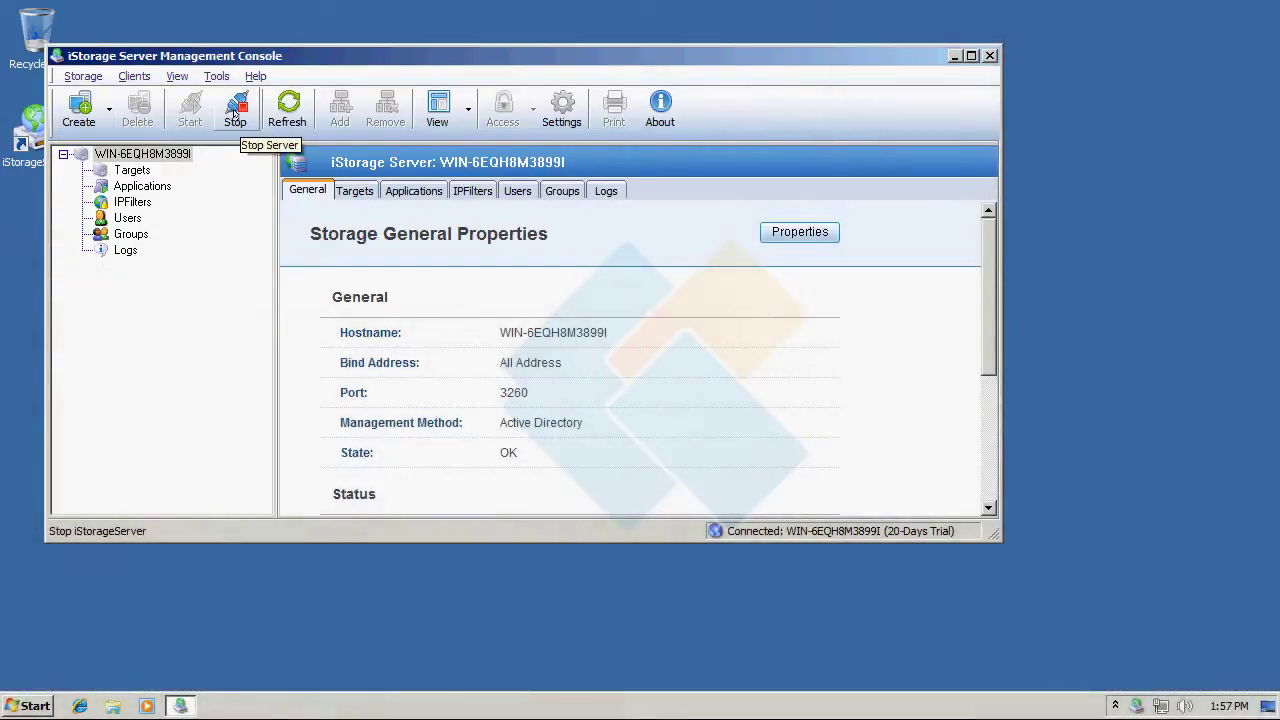
click(562, 108)
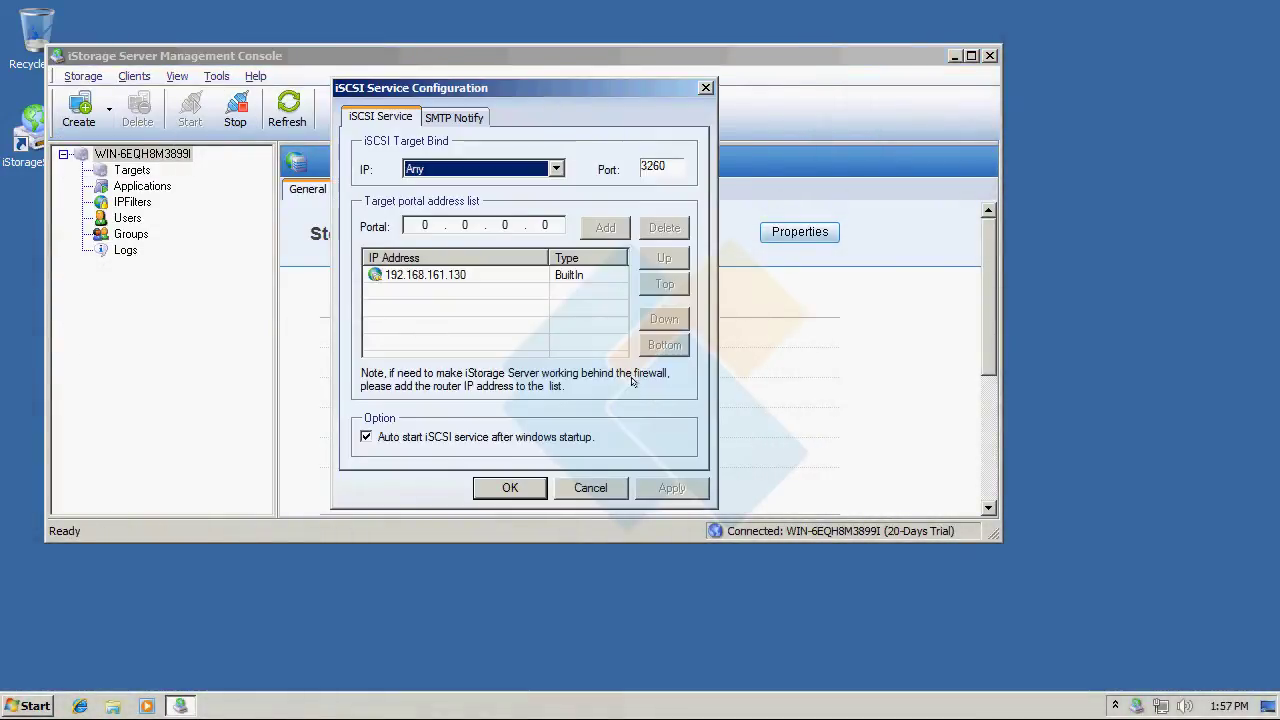
click(598, 484)
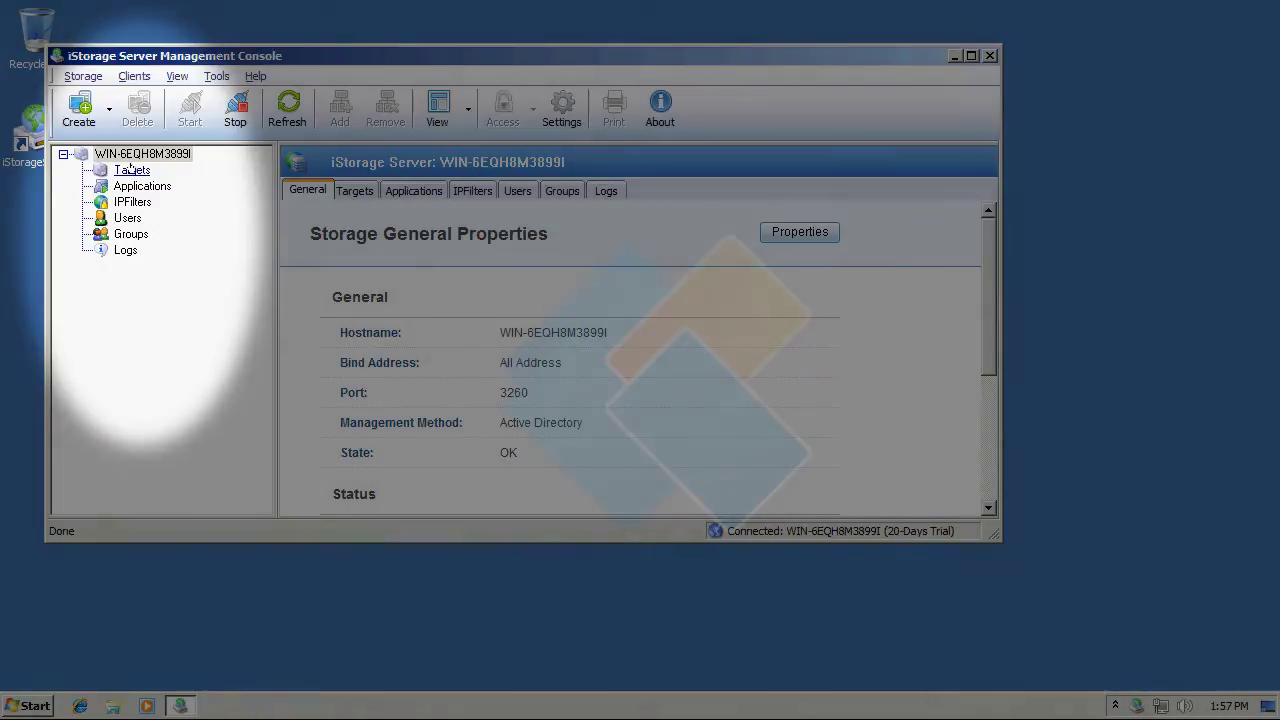
Examine the server's general, targets, applications, IP filters, users, groups and logs pages
click(130, 170)
click(136, 186)
click(133, 201)
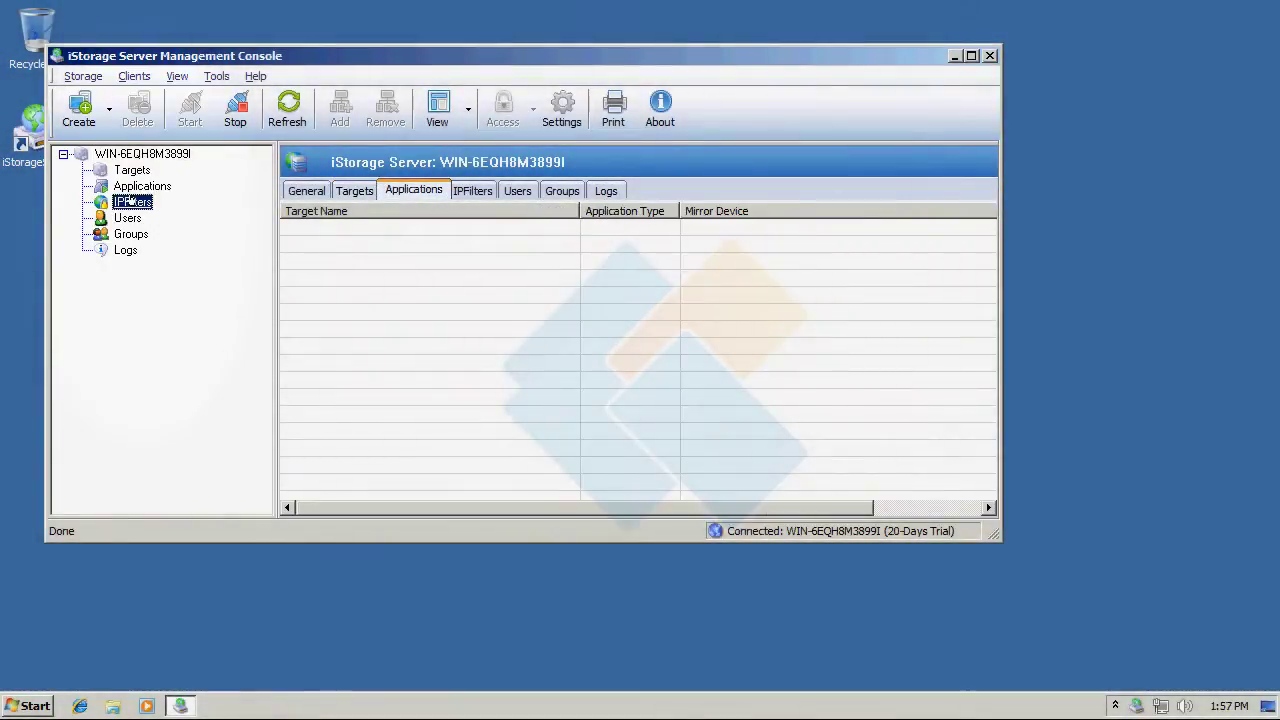
click(128, 218)
click(131, 234)
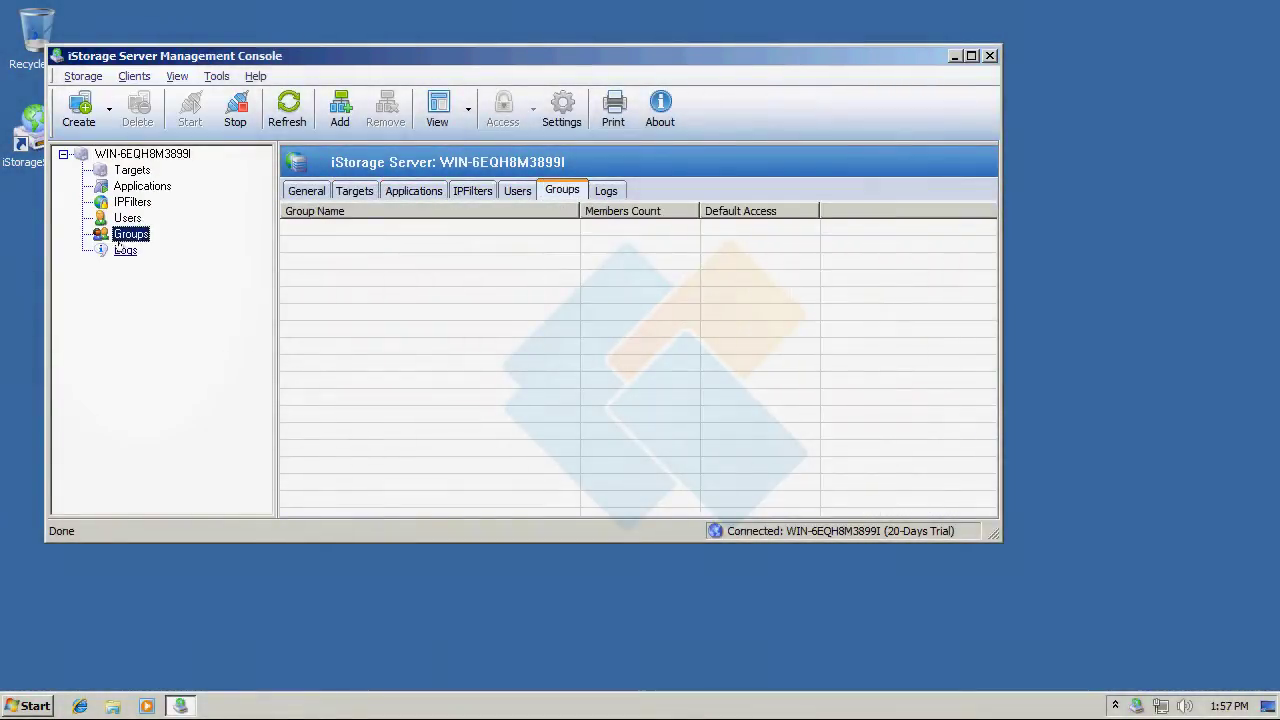
click(125, 250)
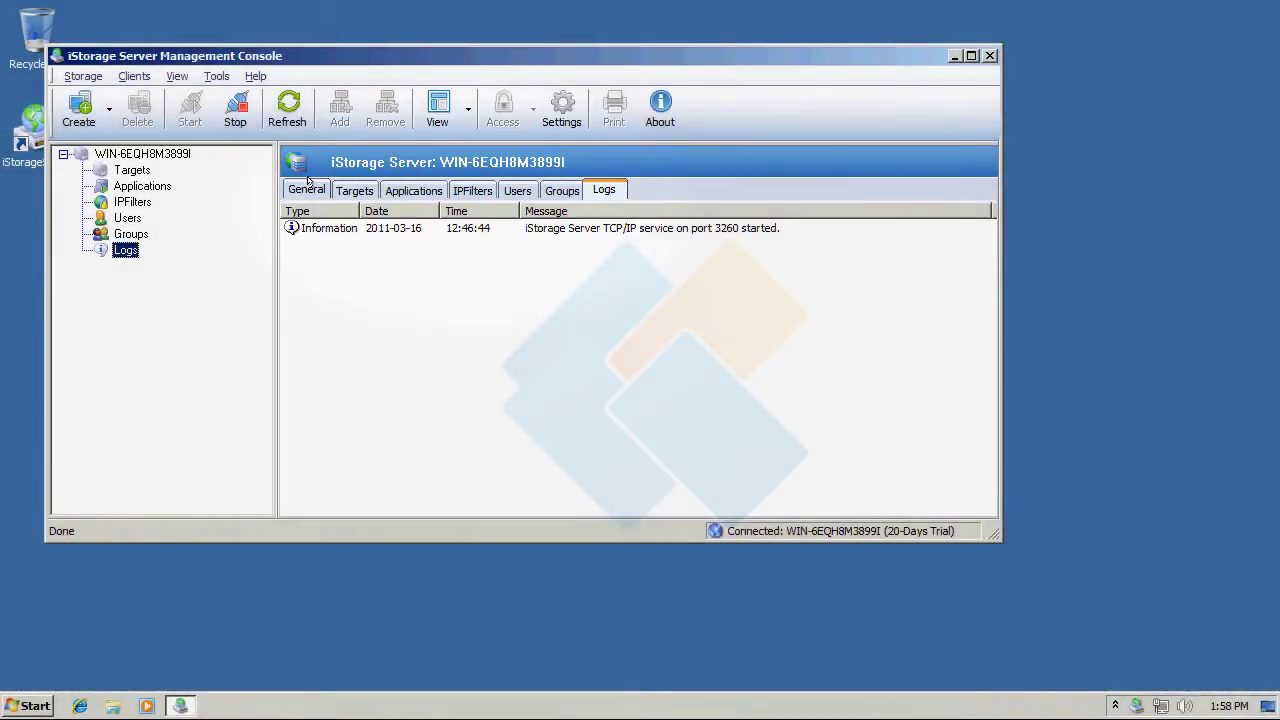
click(308, 183)
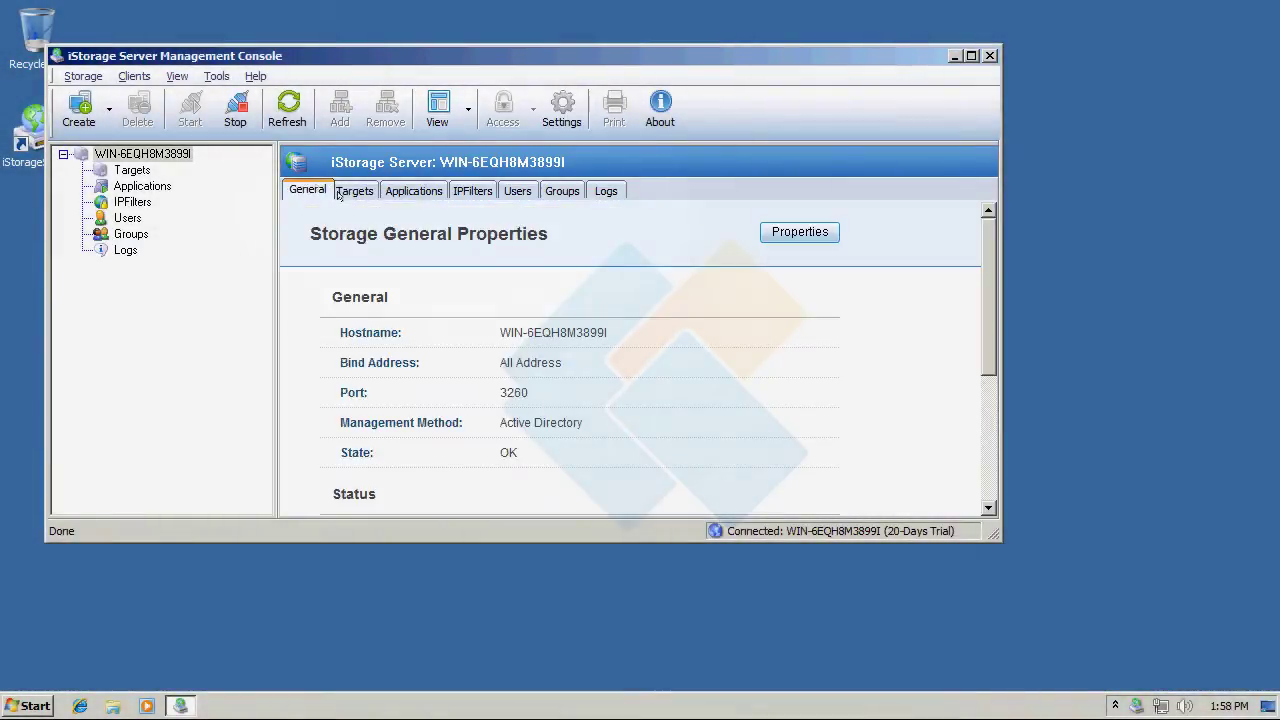
click(413, 192)
click(562, 190)
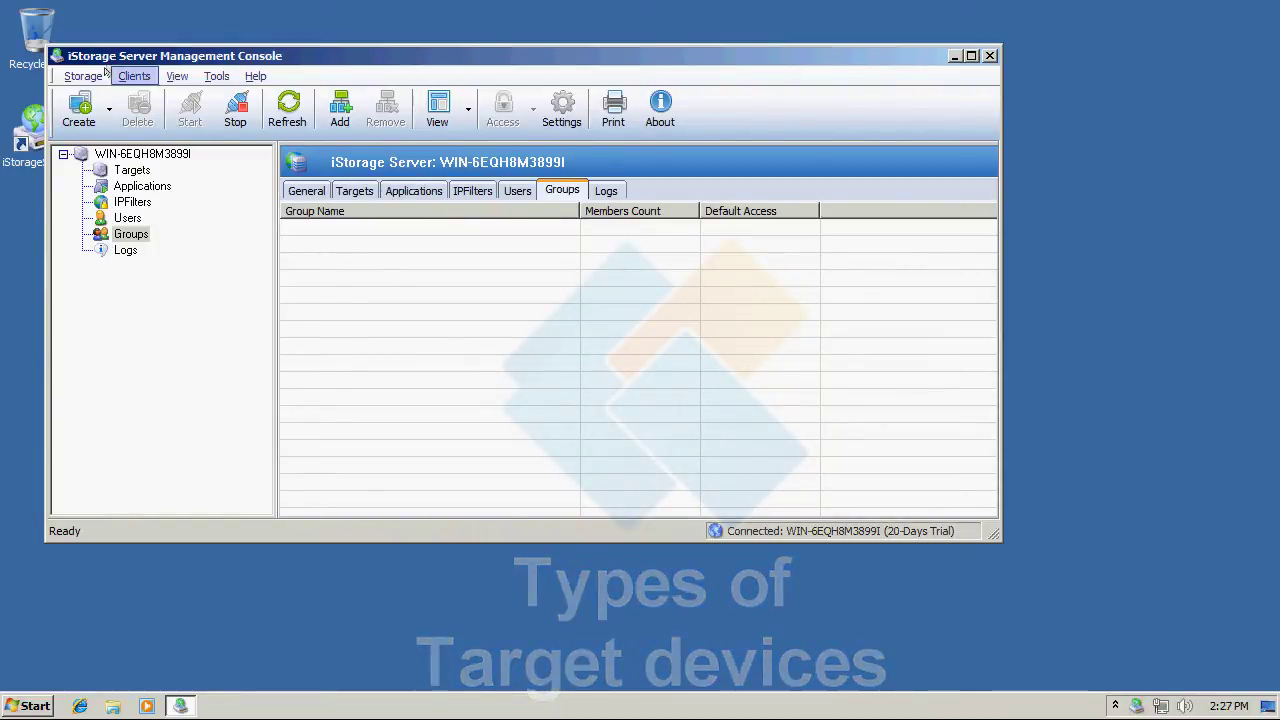
Start a new iSCSI target and review the medium types offered for a hard disk, including Security Images and Disk Partition
click(67, 108)
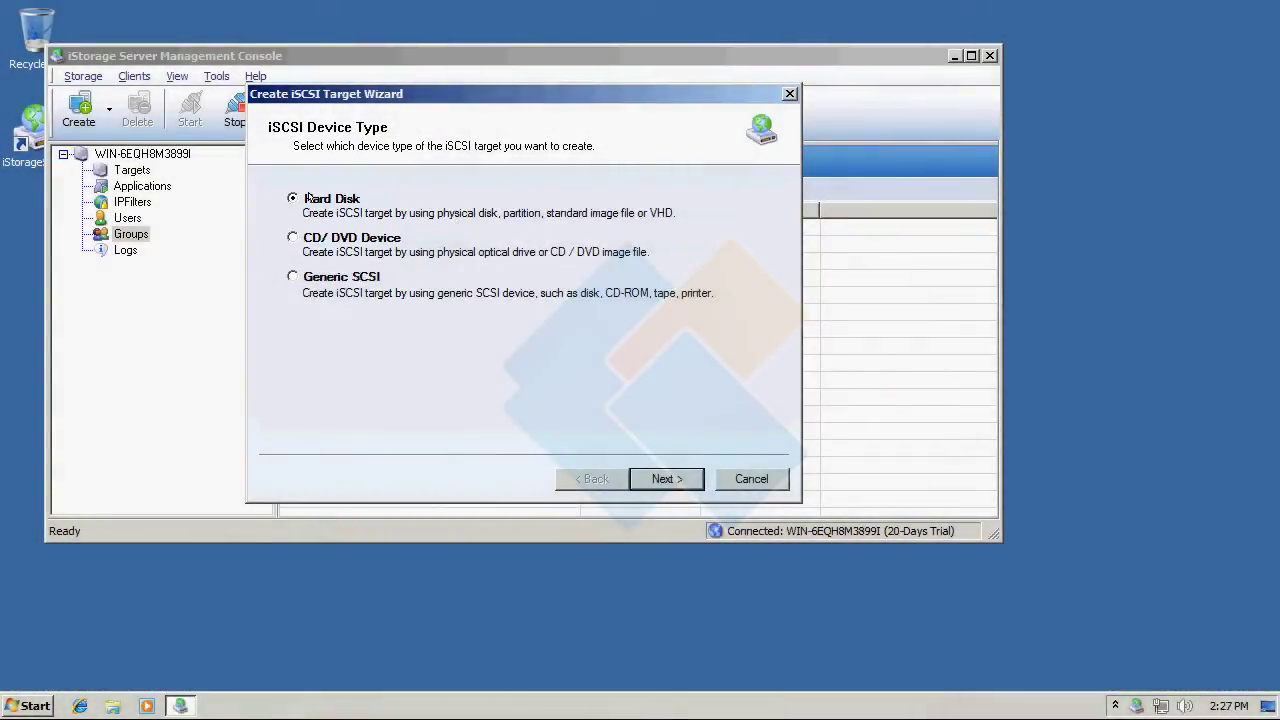
click(660, 476)
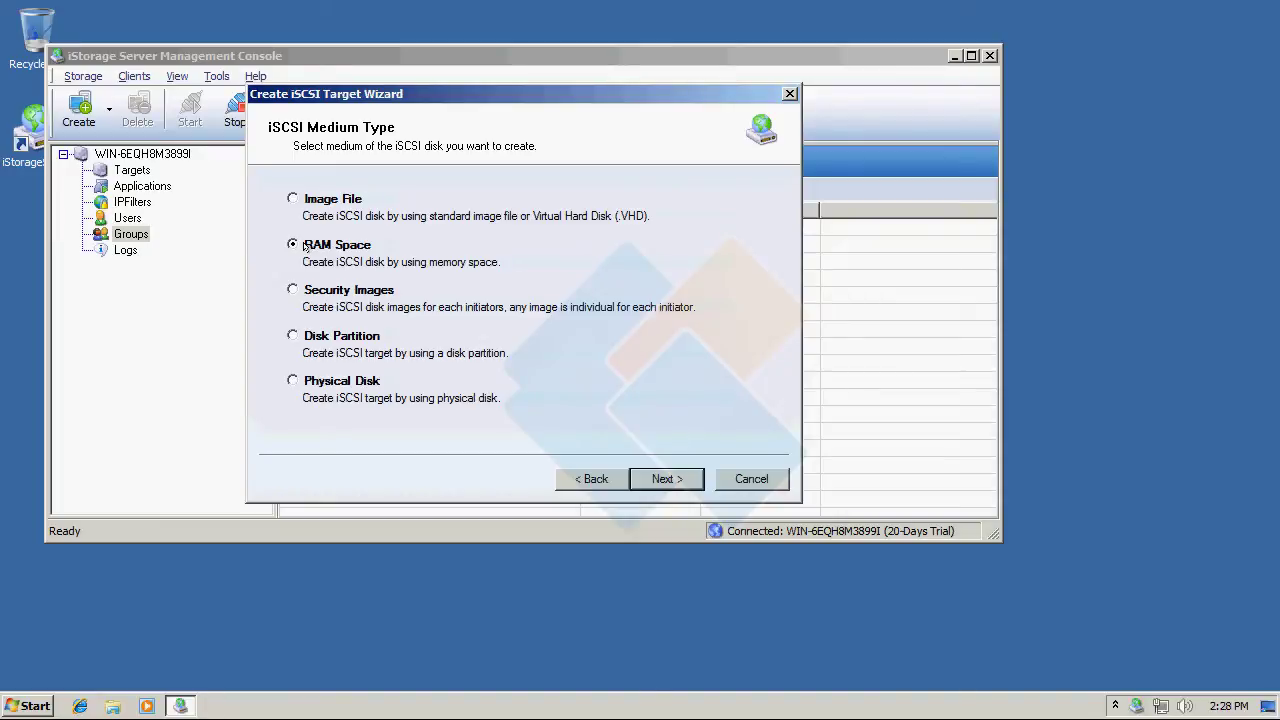
click(307, 285)
click(311, 335)
click(572, 481)
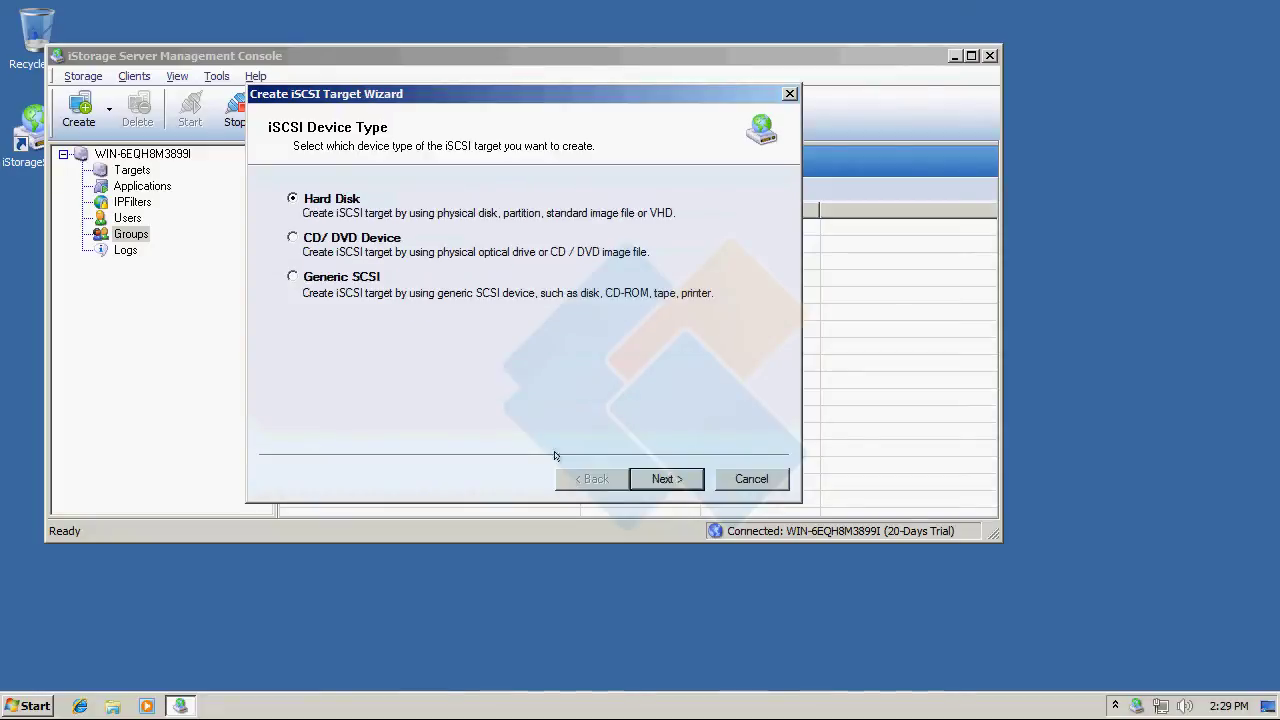
Review the medium types for a CD/DVD device target, including Physical Drive, and look at the Generic SCSI device type
click(328, 242)
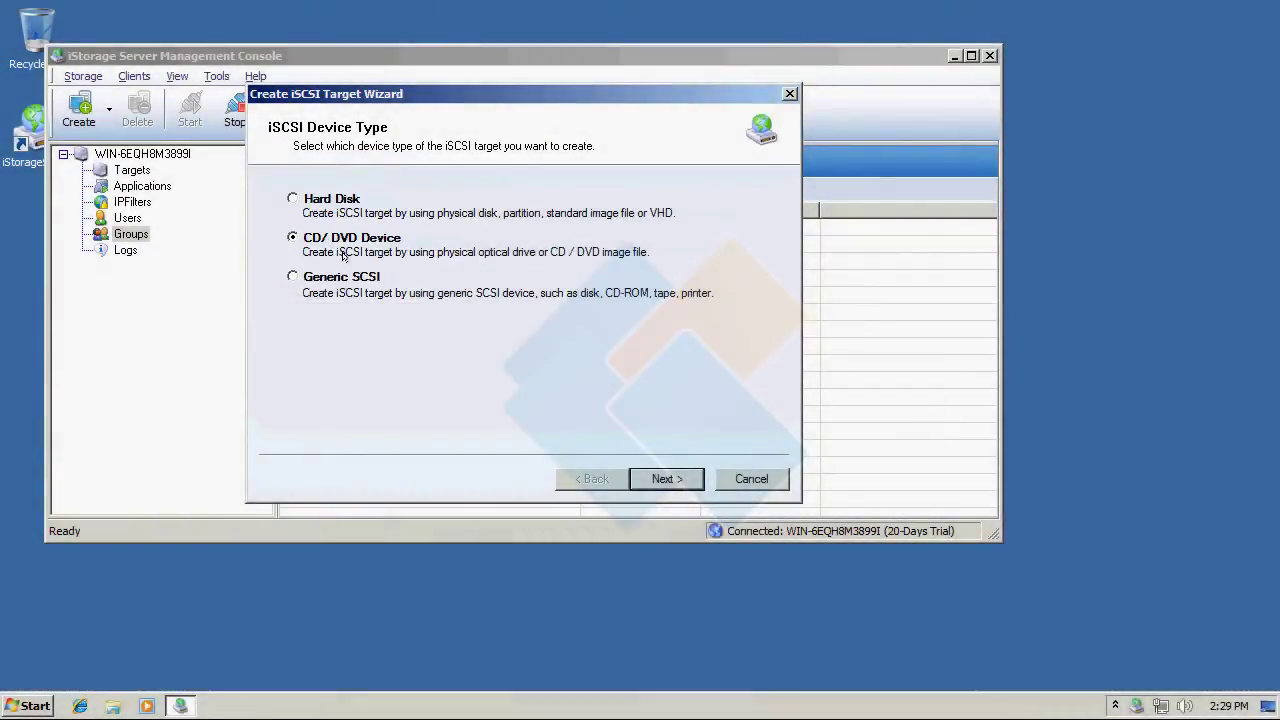
click(664, 478)
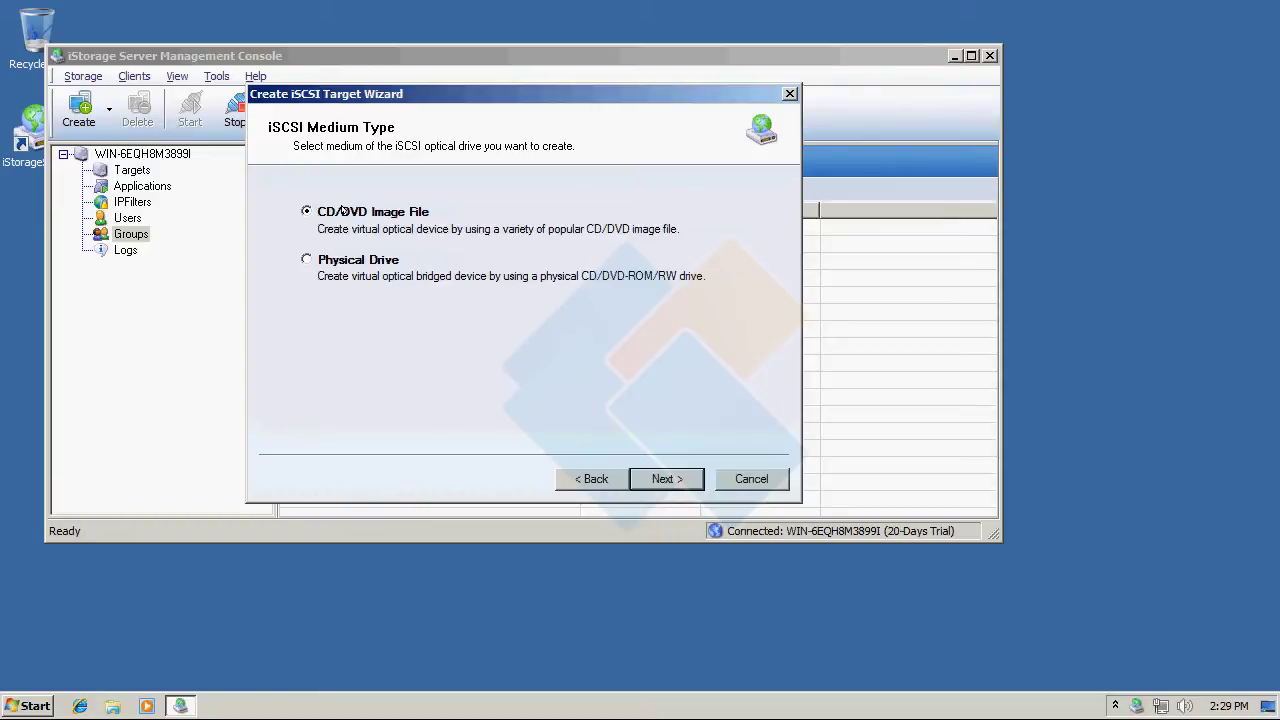
click(328, 253)
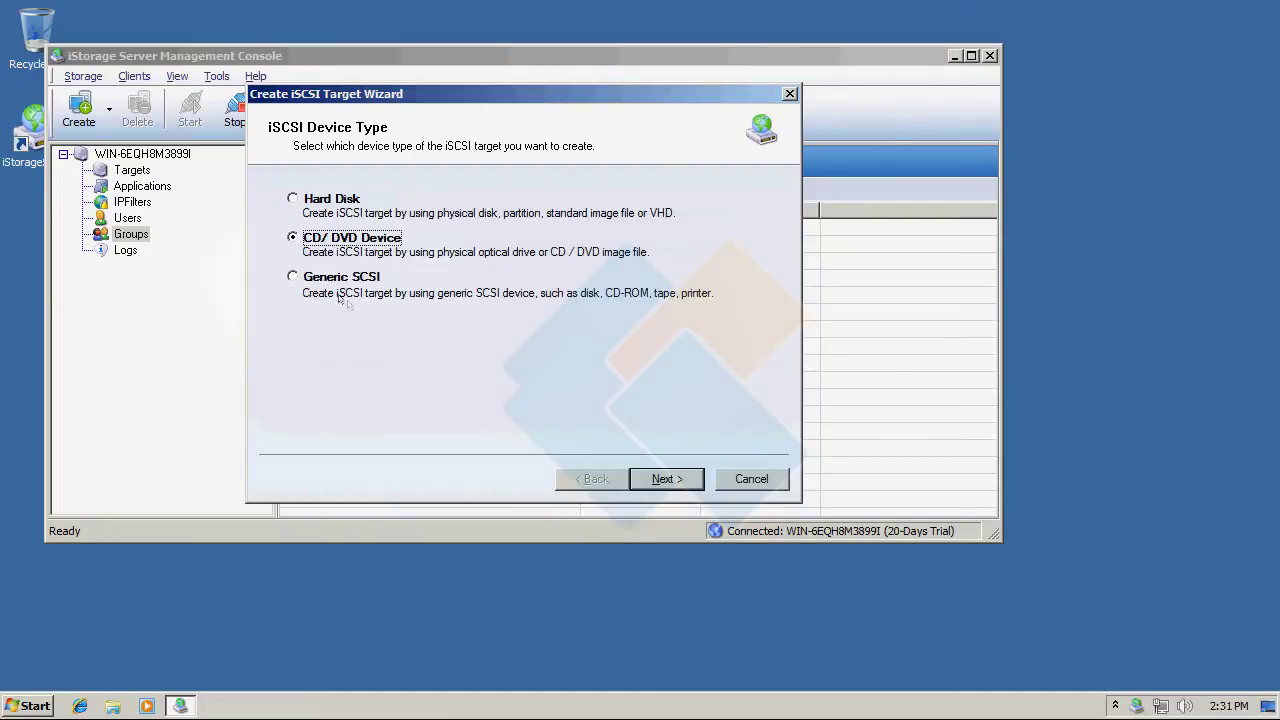
click(331, 277)
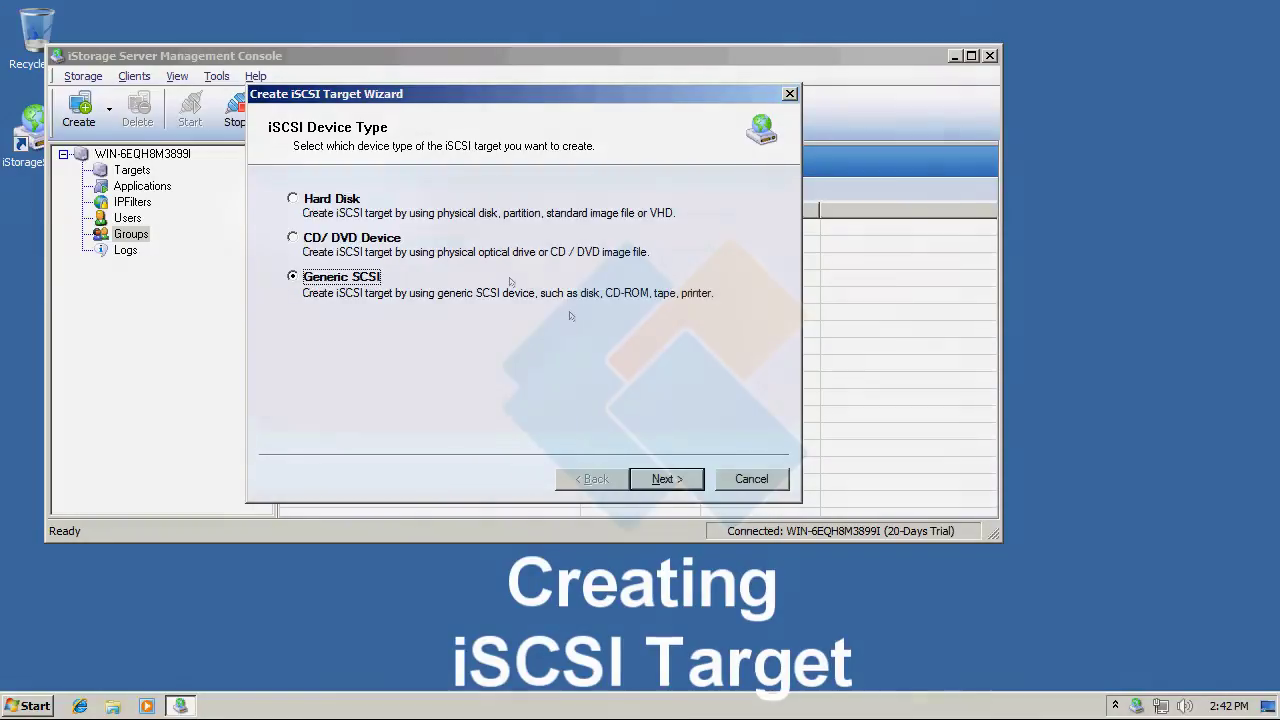
Set the new iSCSI target to the Hard Disk device type with a Standard Image File as its medium
click(328, 199)
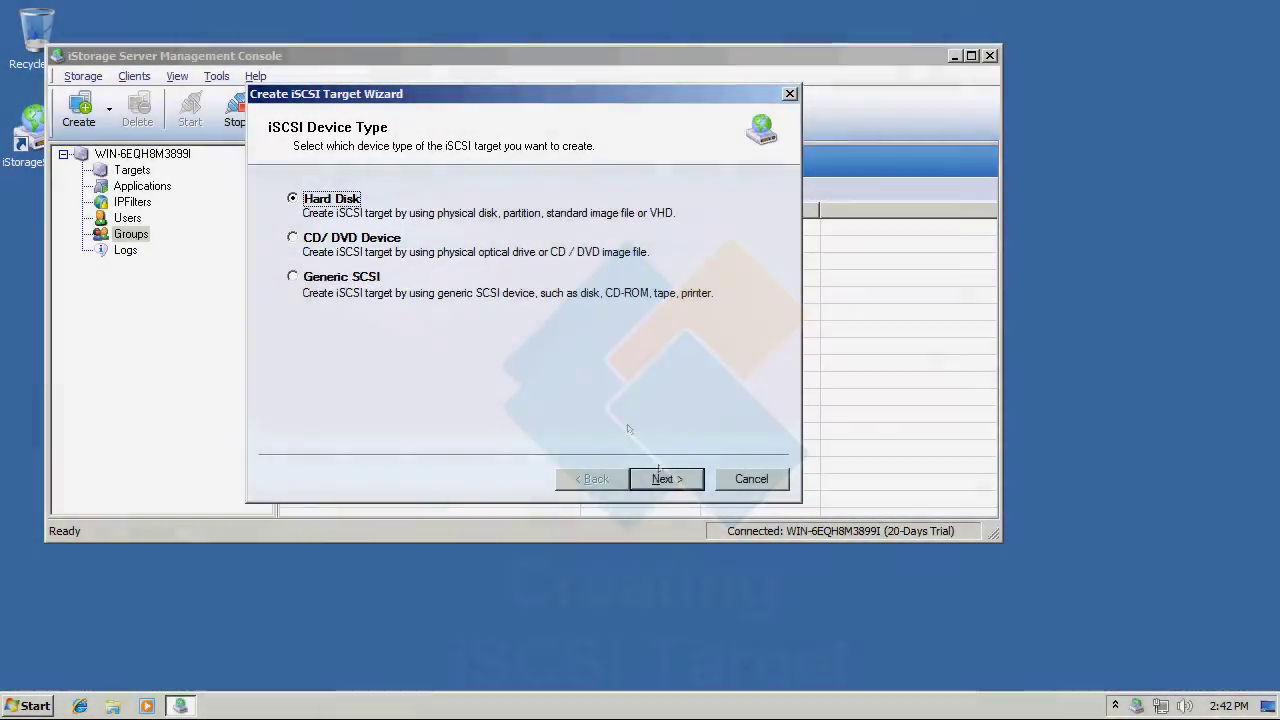
click(667, 479)
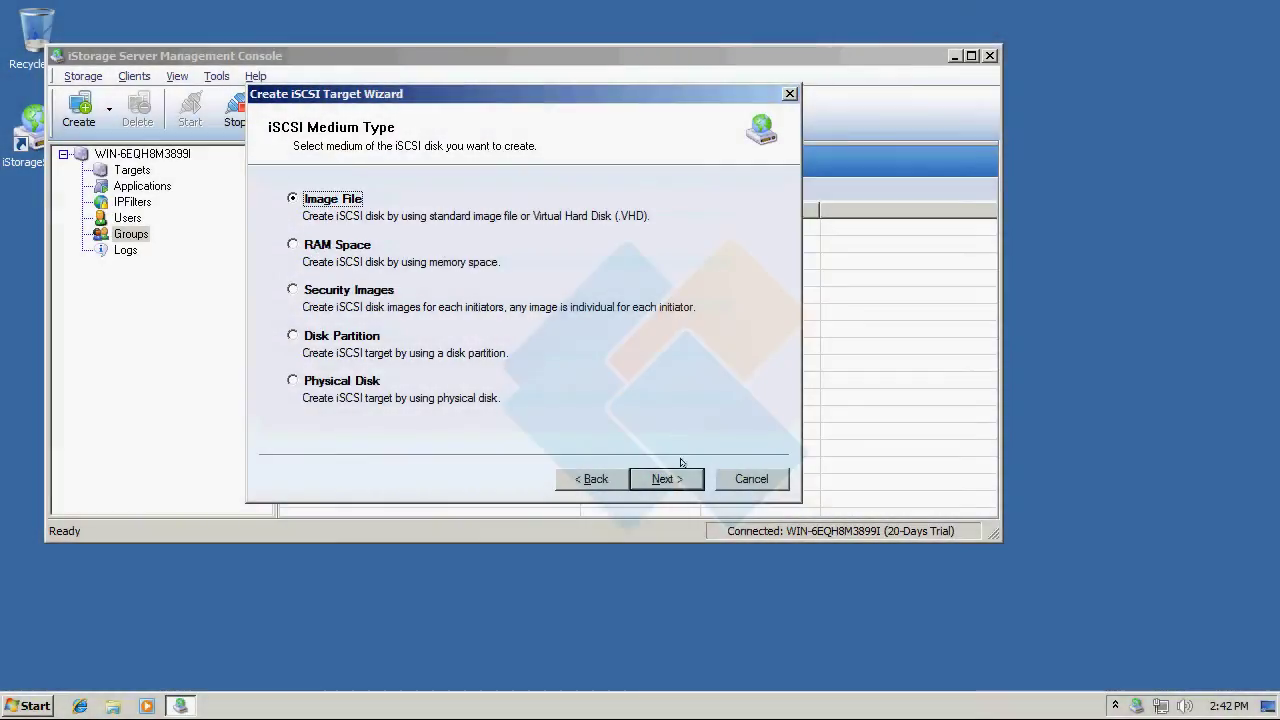
click(685, 479)
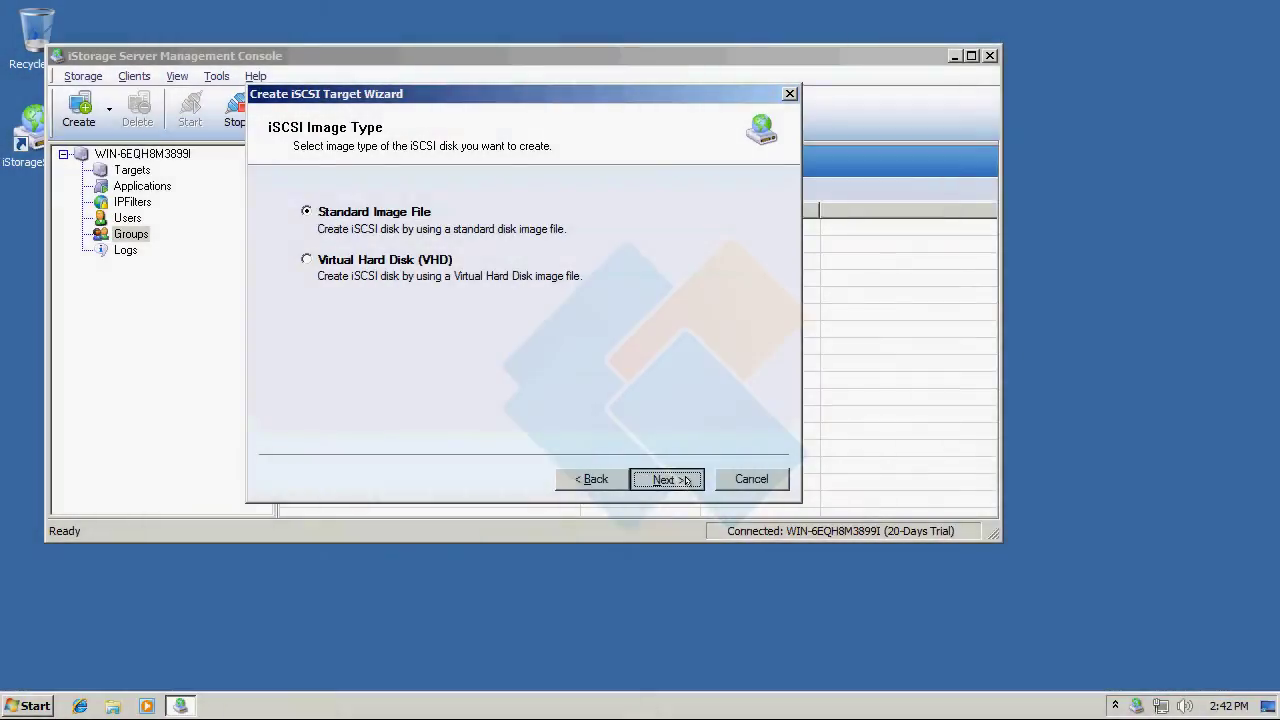
click(666, 479)
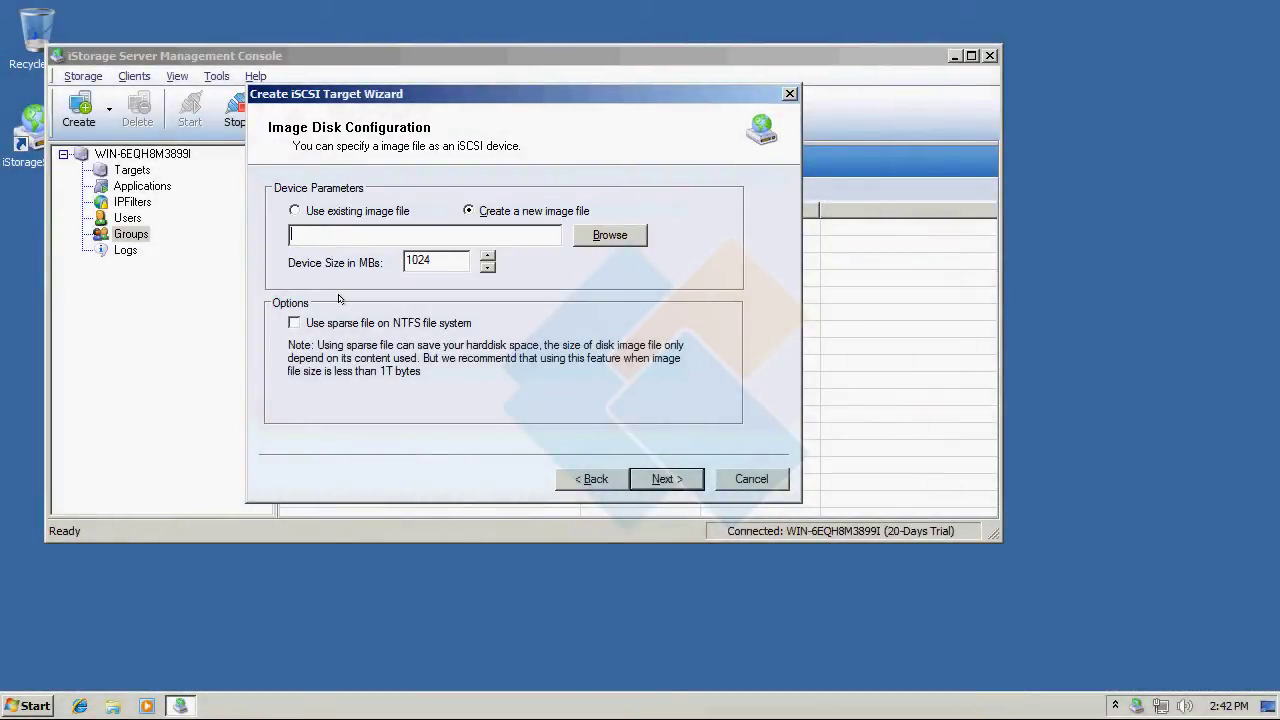
Configure a new image file newimage.img in Documents with a size of 512 MB and sparse file use on NTFS enabled
click(606, 240)
click(748, 450)
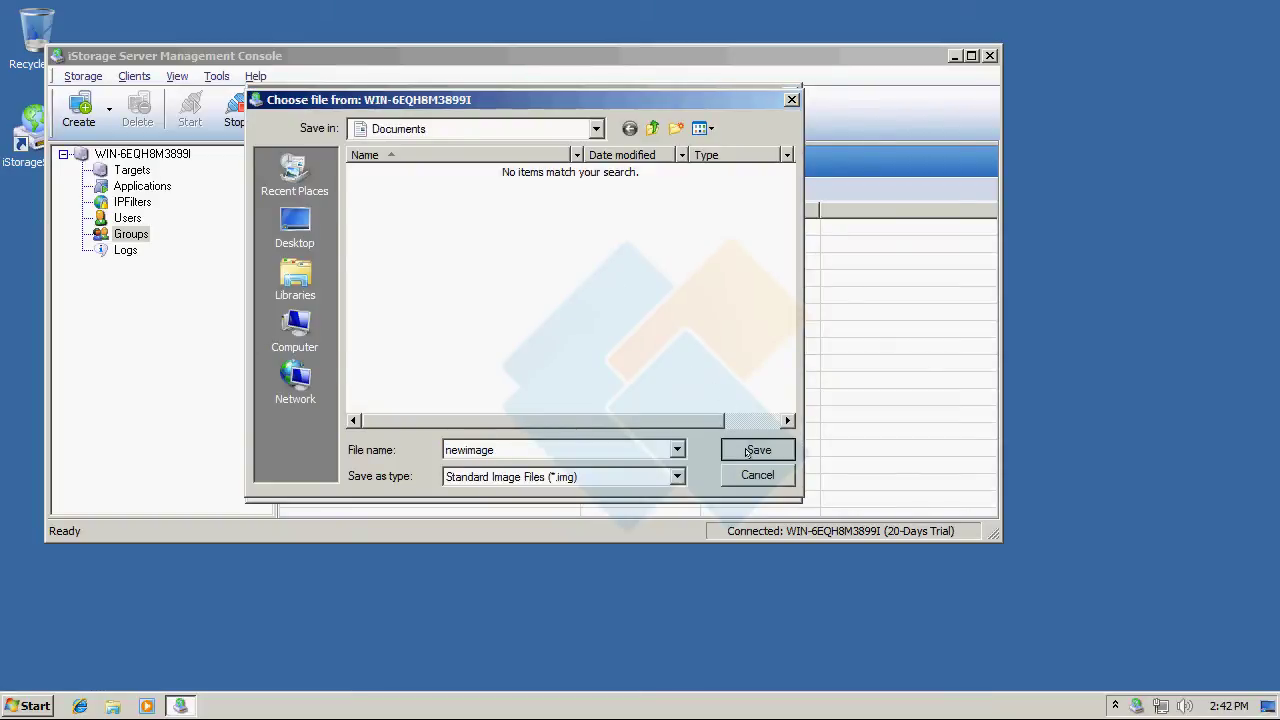
double_click(435, 259)
text(512)
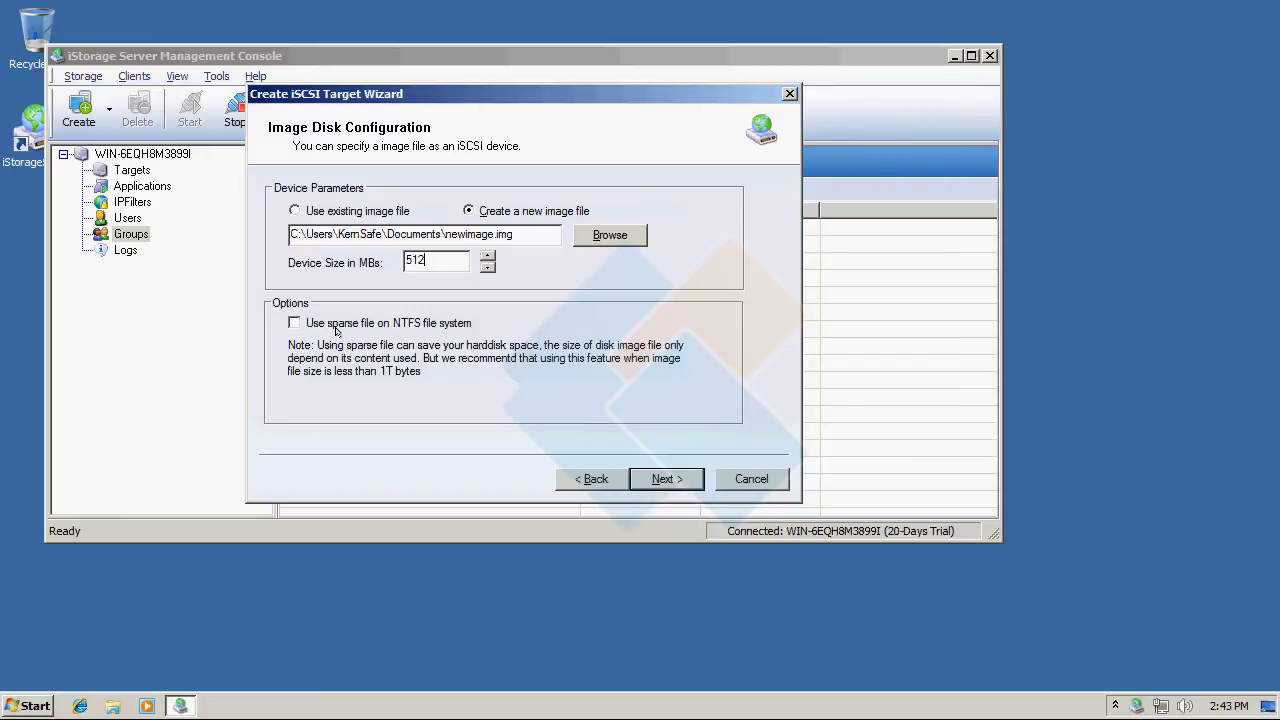
click(336, 327)
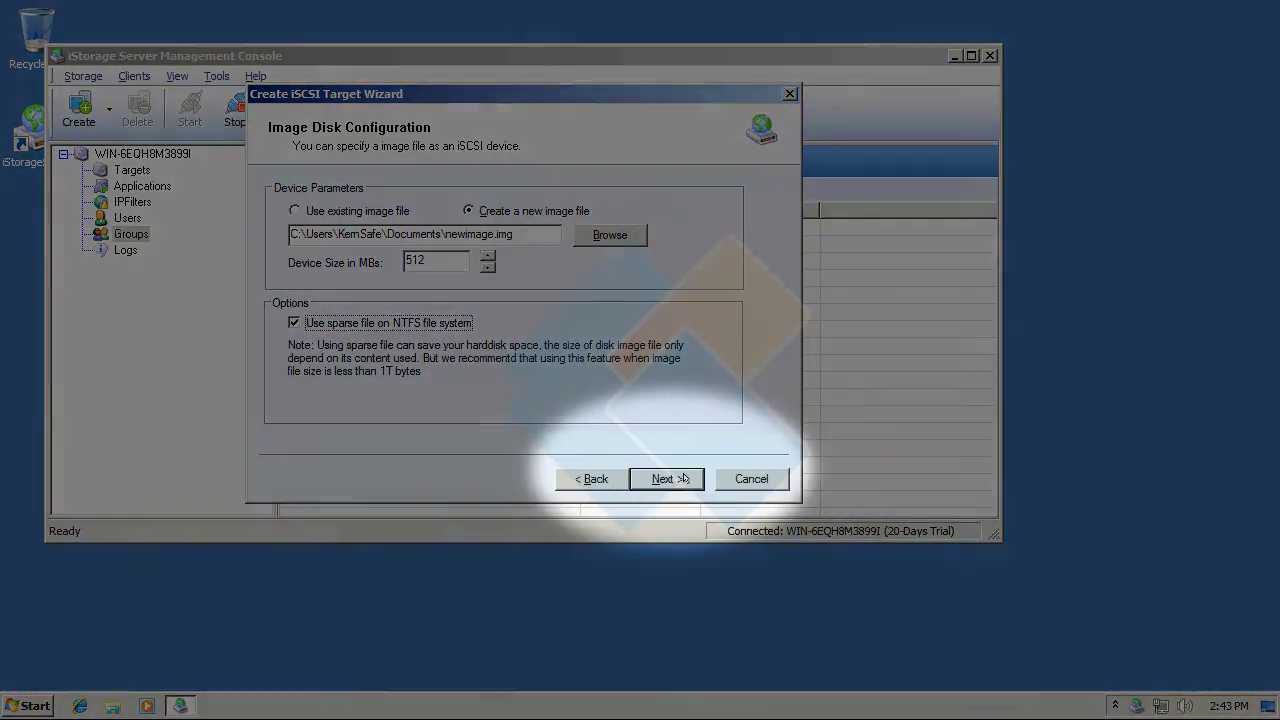
click(683, 479)
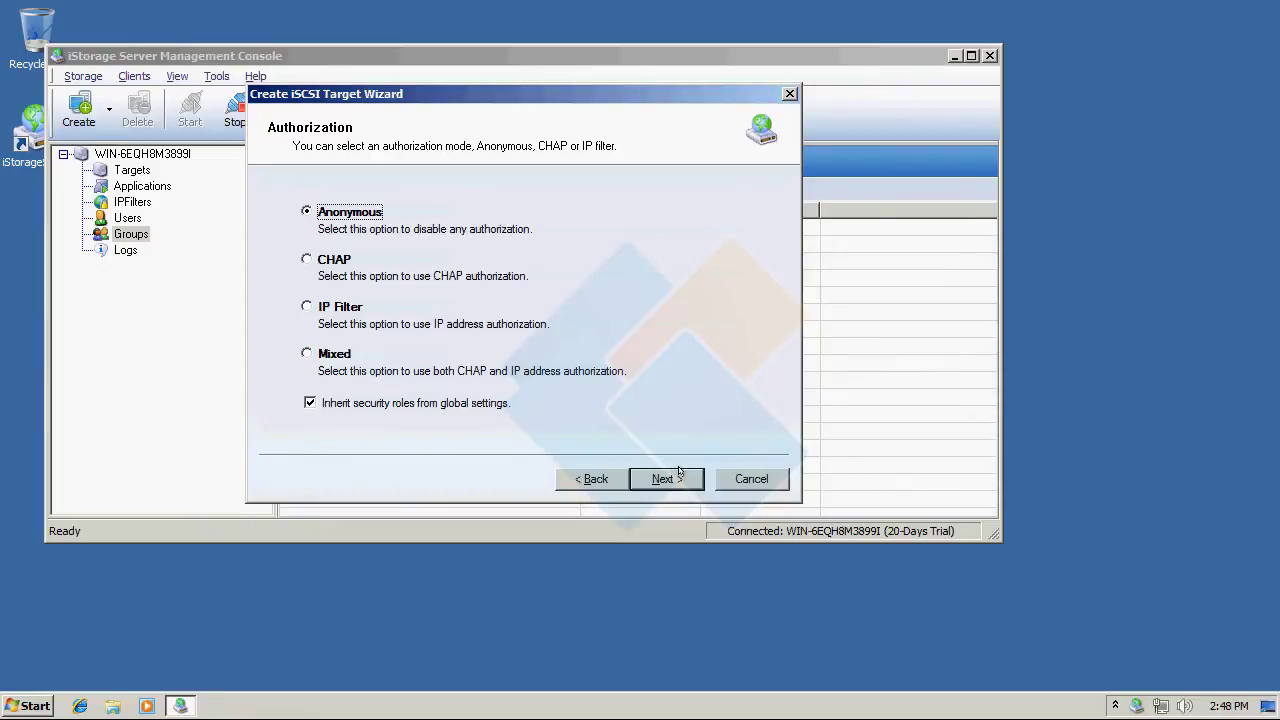
Finish creating the target with Anonymous authorization, inherited global security roles and the default target name, and select it
click(666, 479)
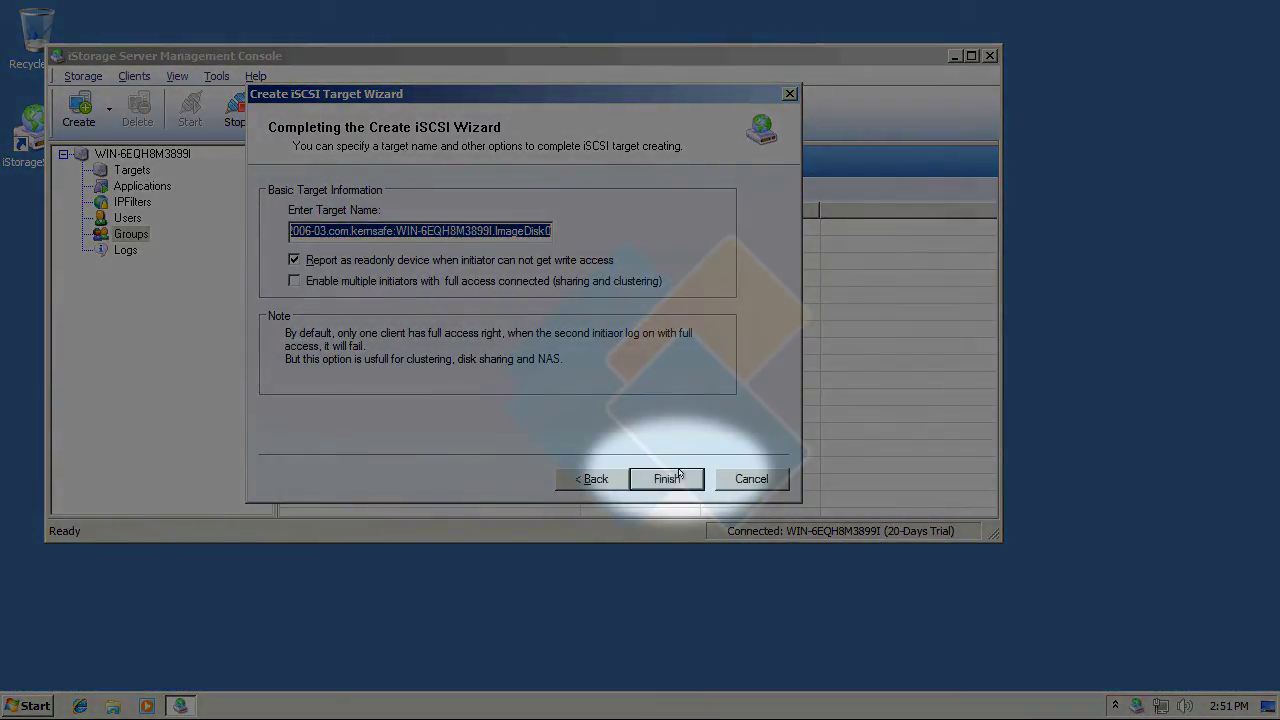
click(667, 478)
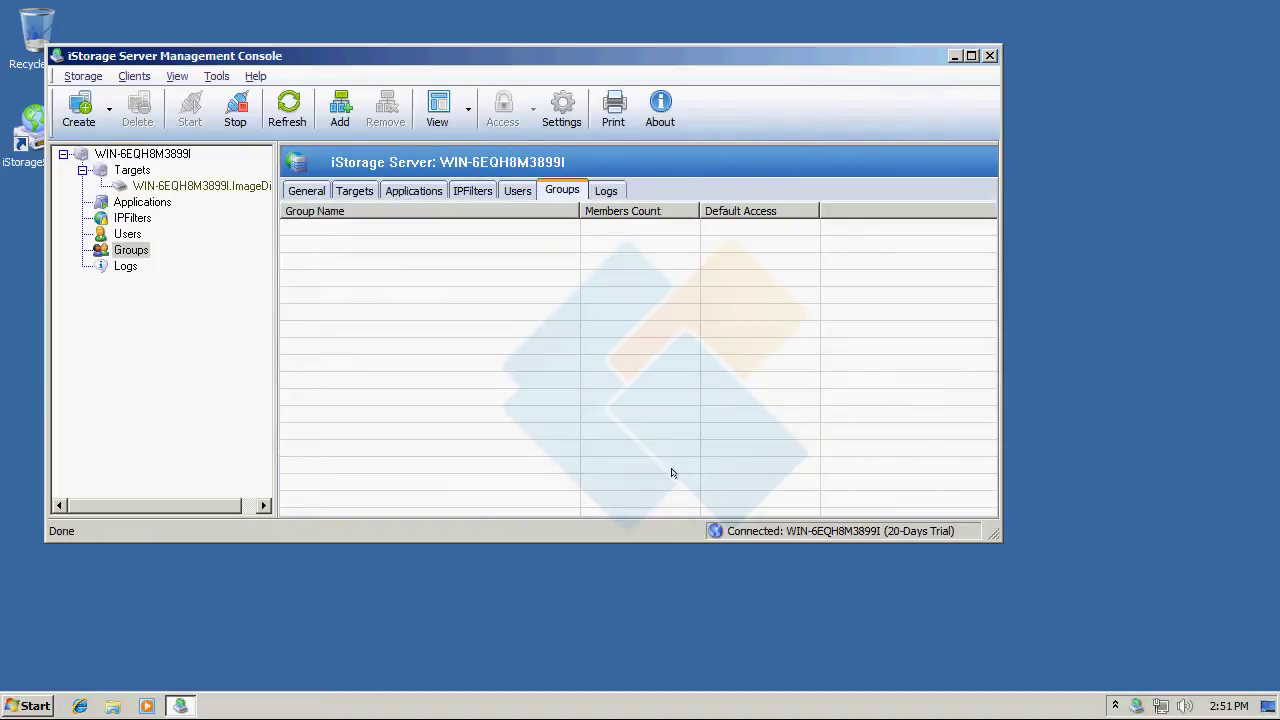
click(194, 181)
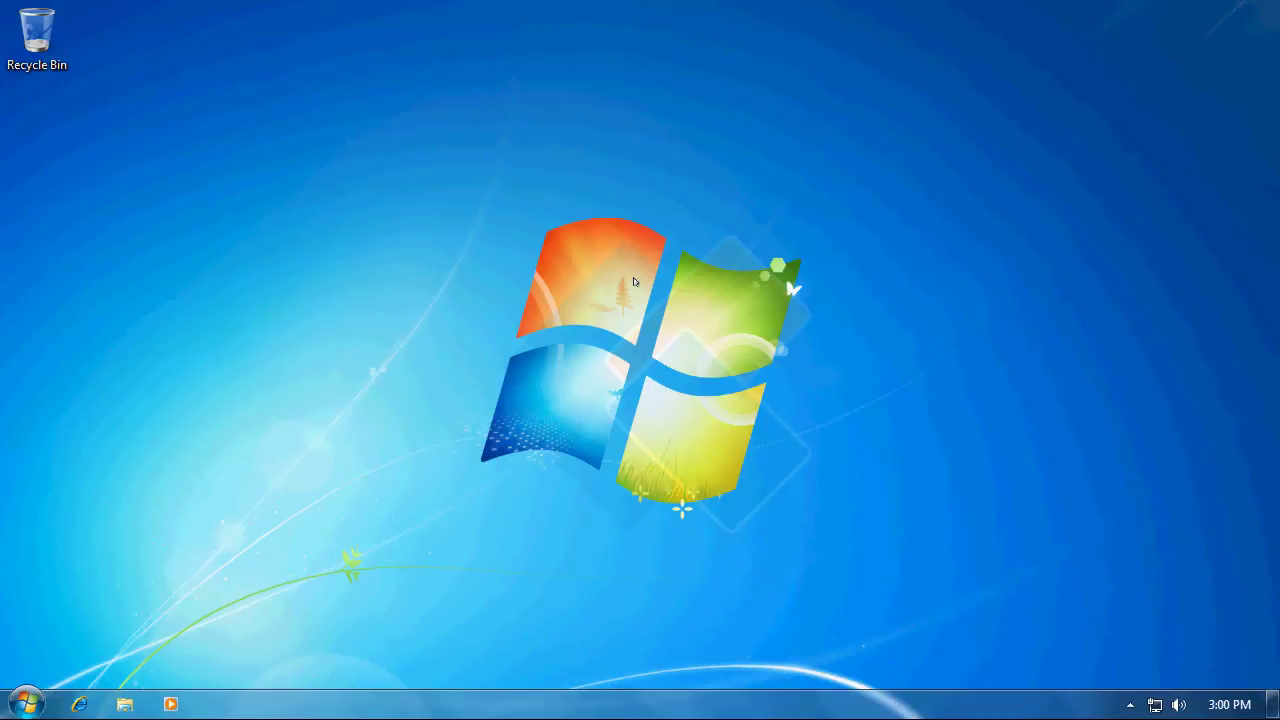
Switch to the Windows 7 client, find and open iSCSI Initiator, and show its target portal discovery settings
click(12, 700)
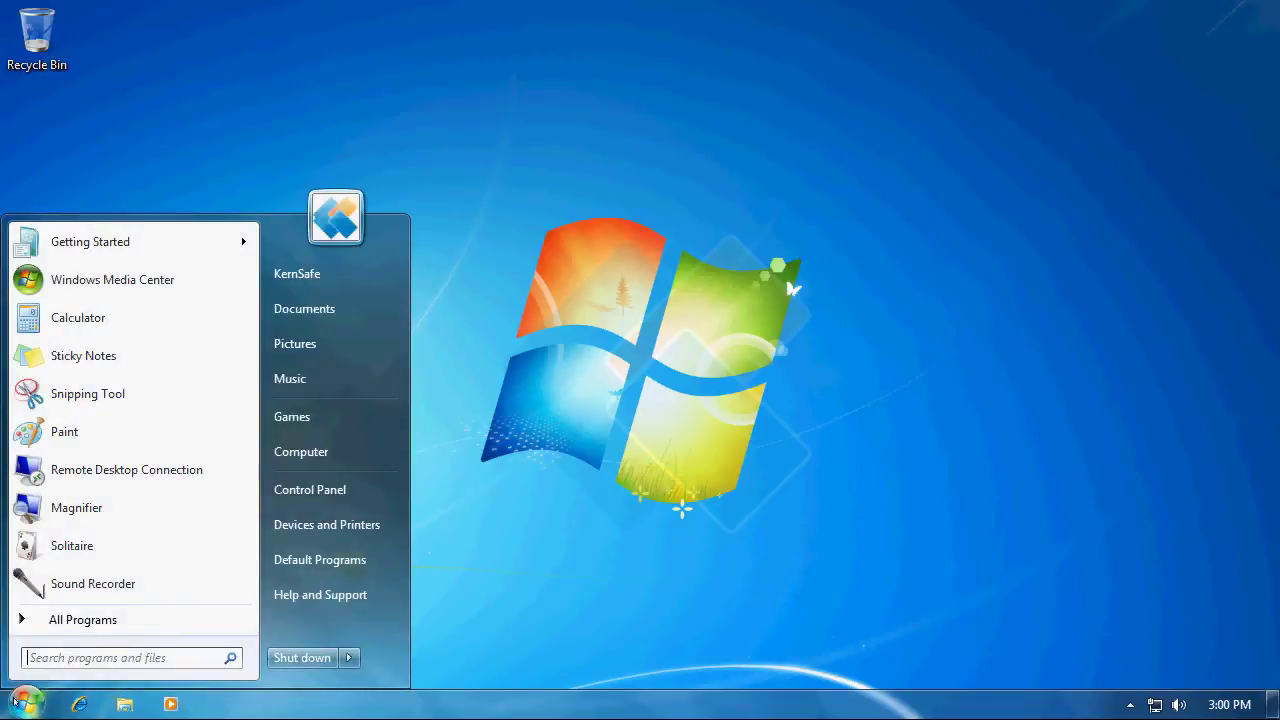
text(ini)
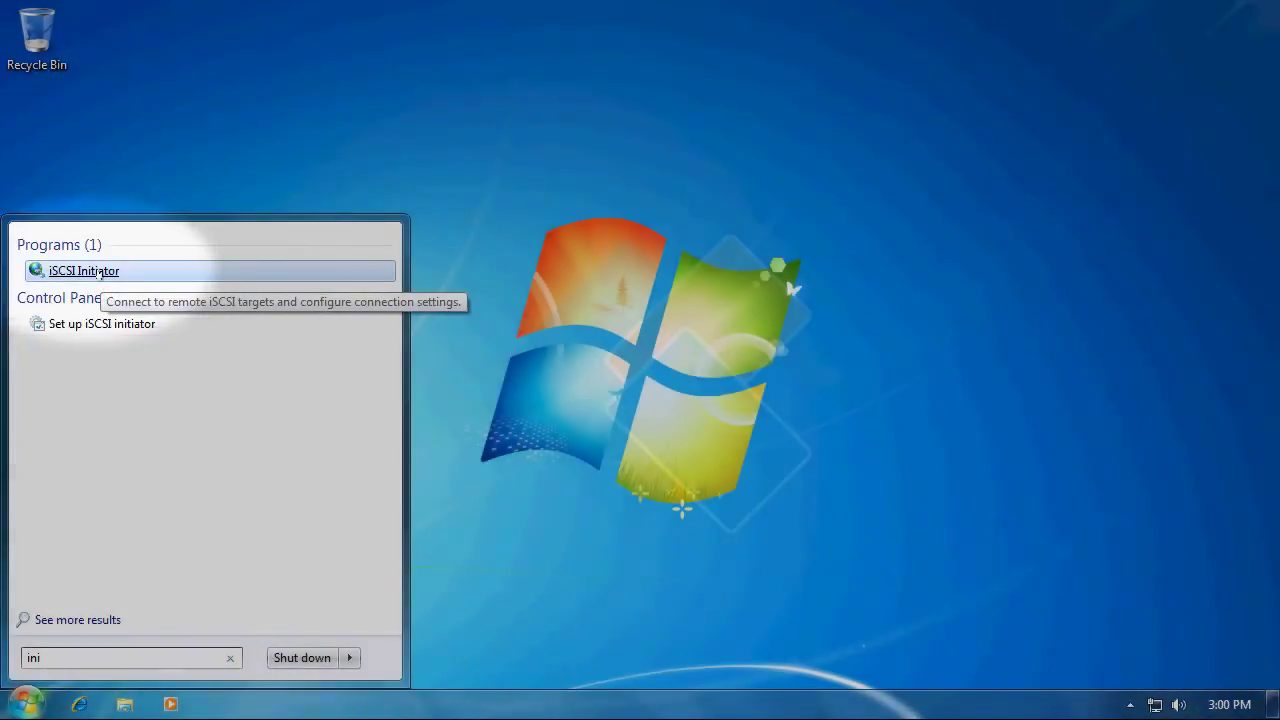
click(100, 272)
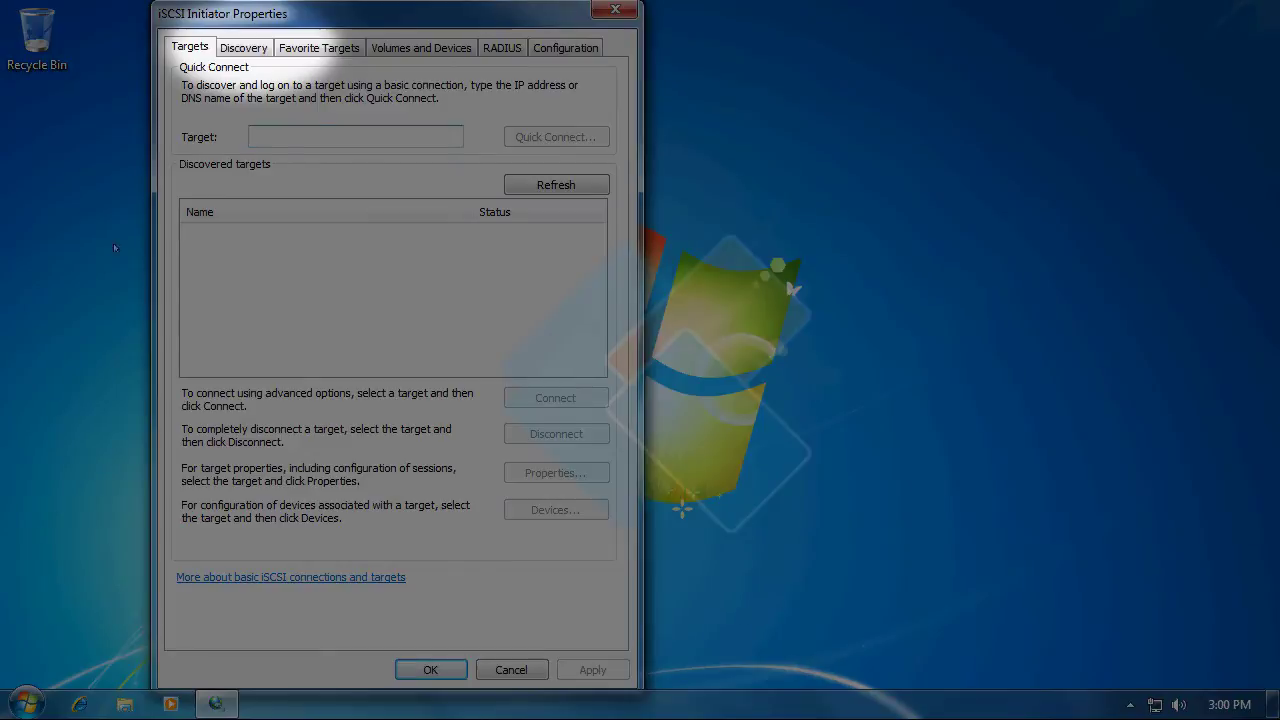
click(244, 50)
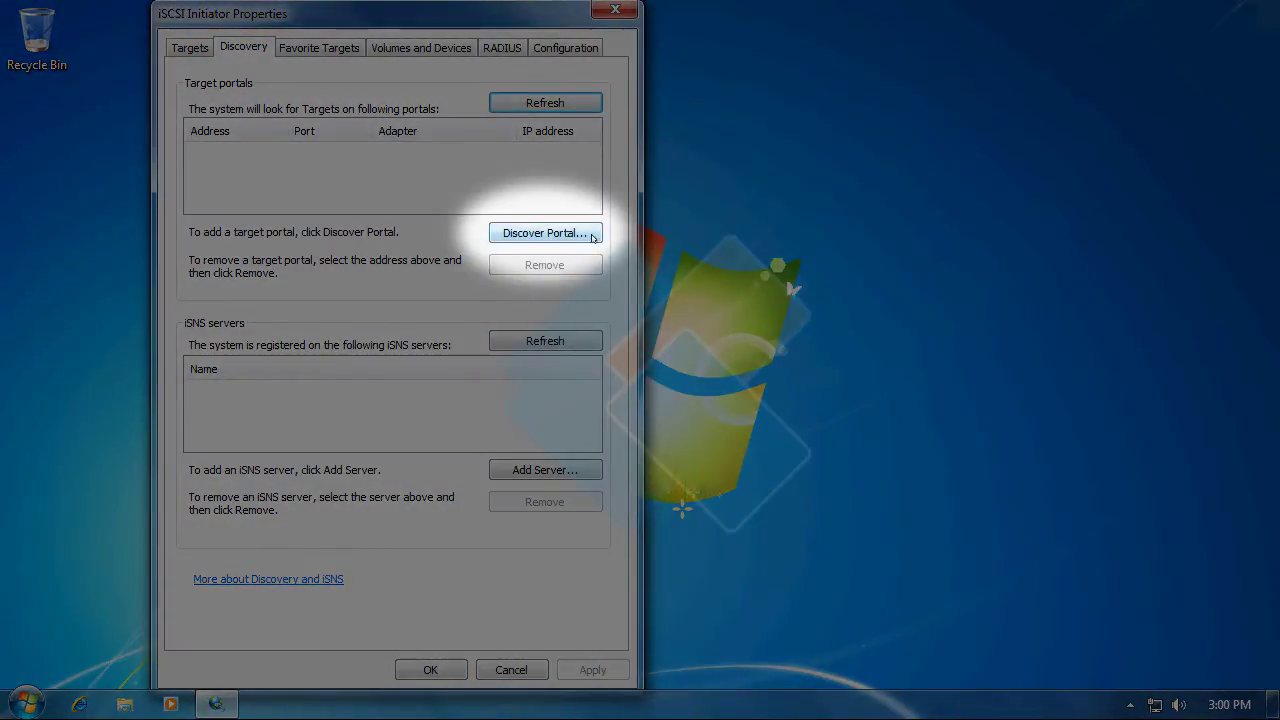
Add the target portal 192.168.161.130 on port 3260 and open the connection settings for the discovered ImageDisk0 target
click(545, 233)
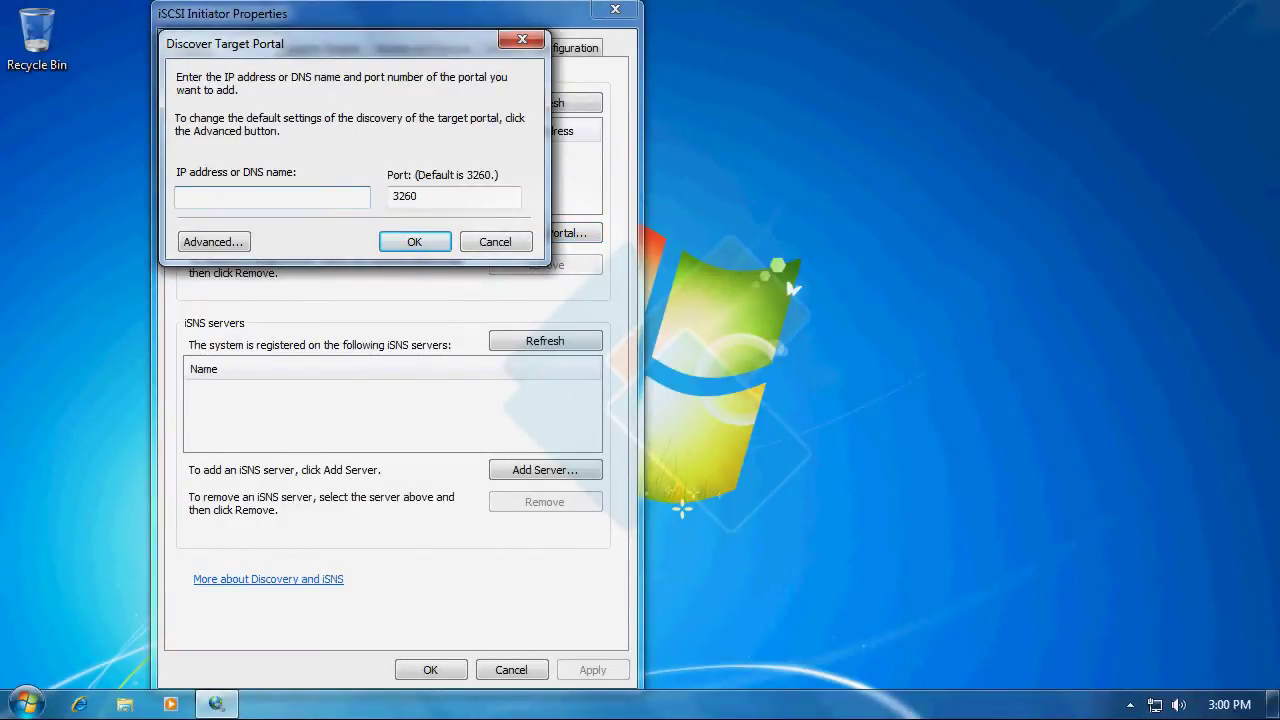
text(192.168.161.130)
click(414, 241)
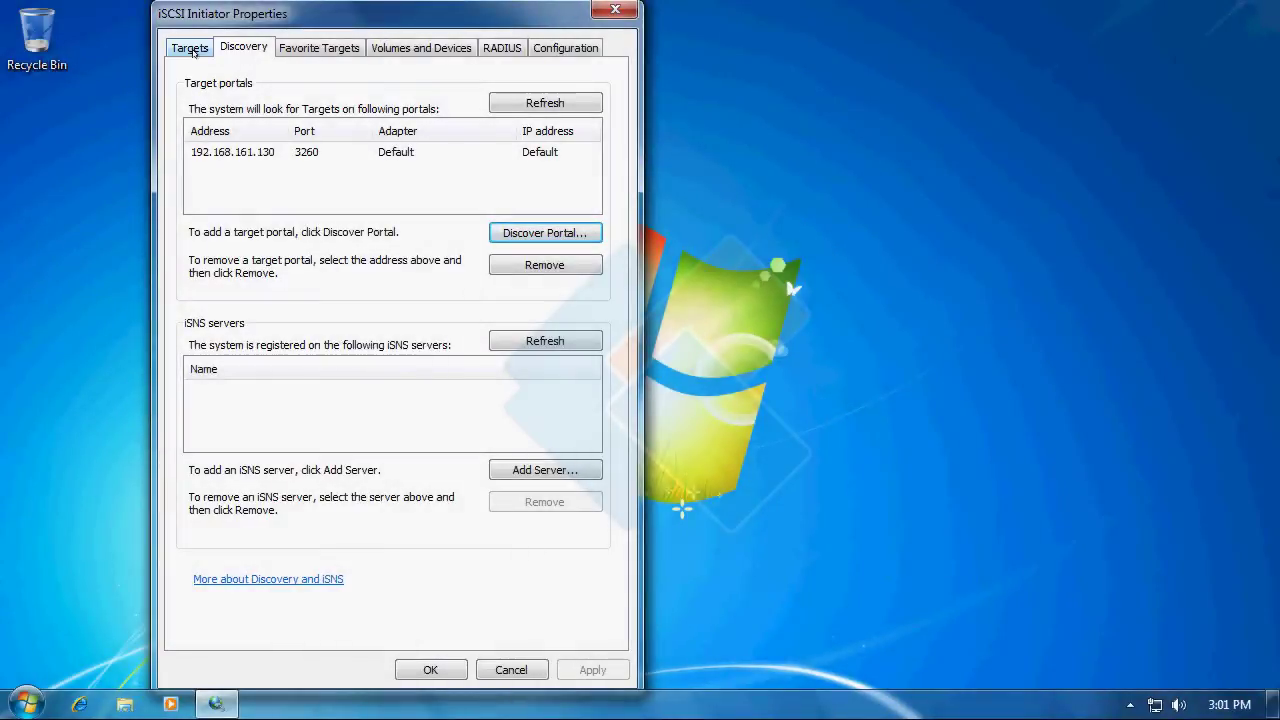
click(191, 49)
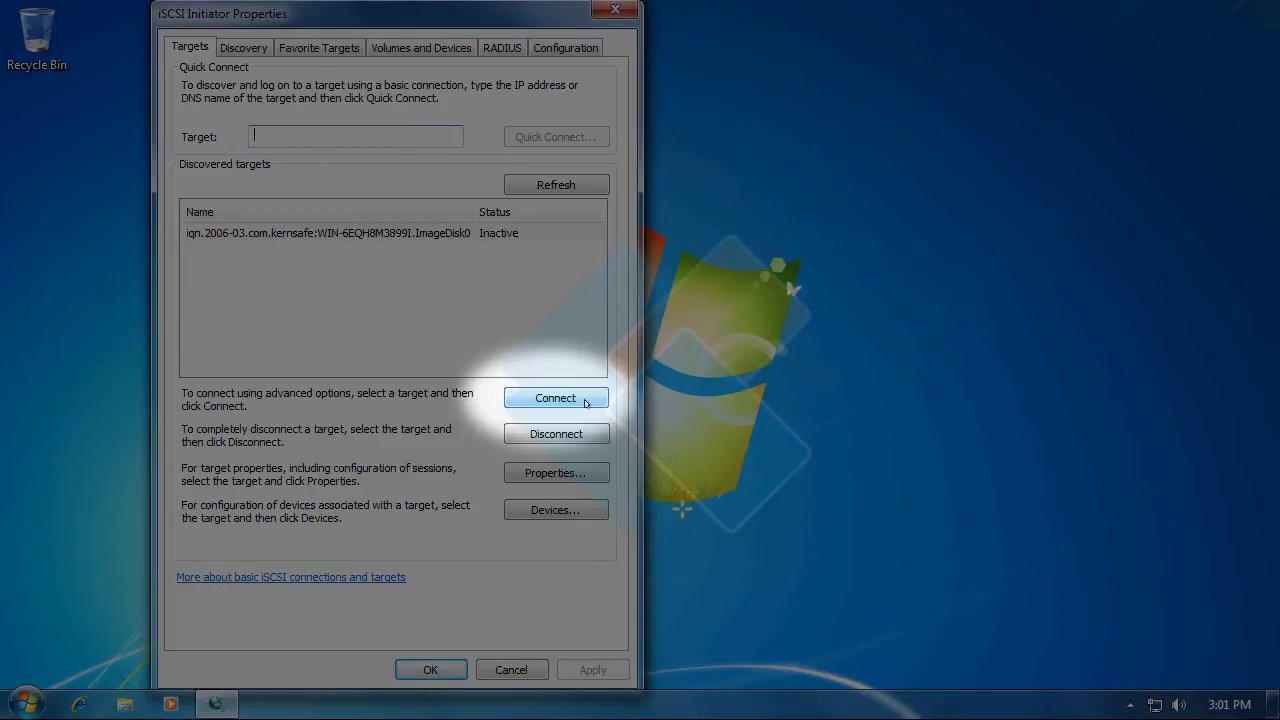
click(585, 402)
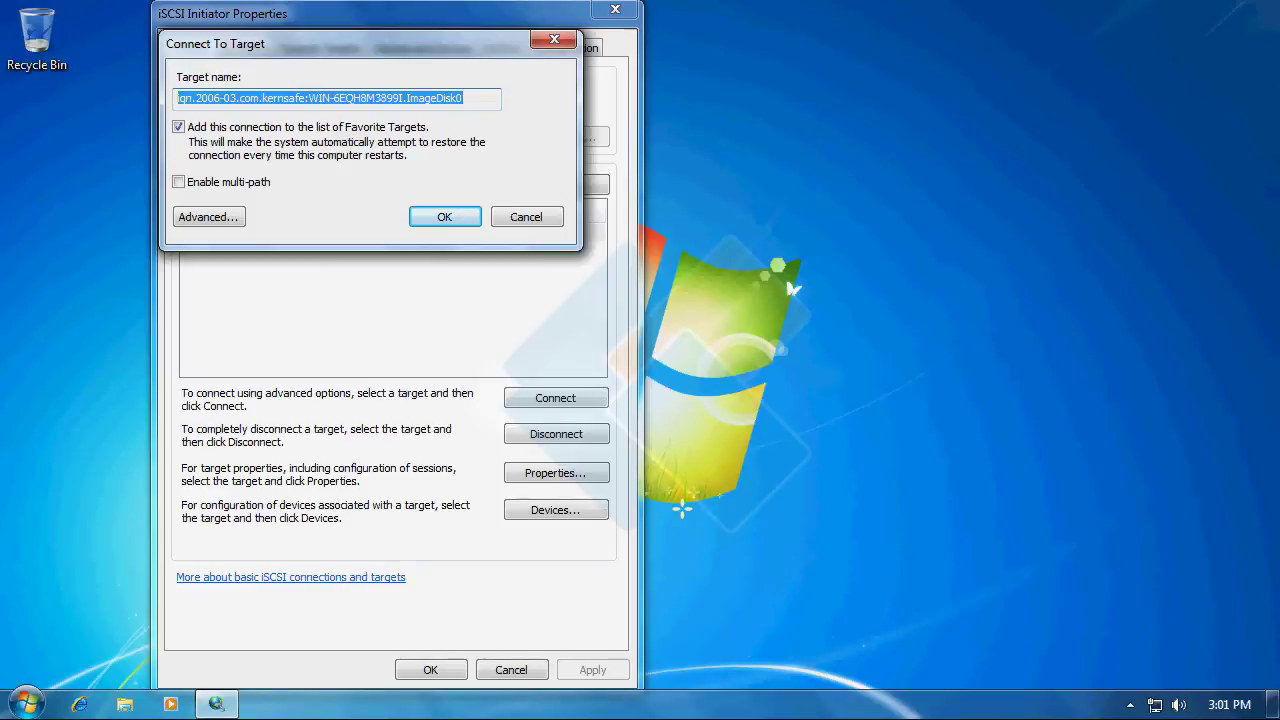
Try enabling CHAP log on in the advanced connection settings, look over its name and target secret fields, and disable it again
click(205, 219)
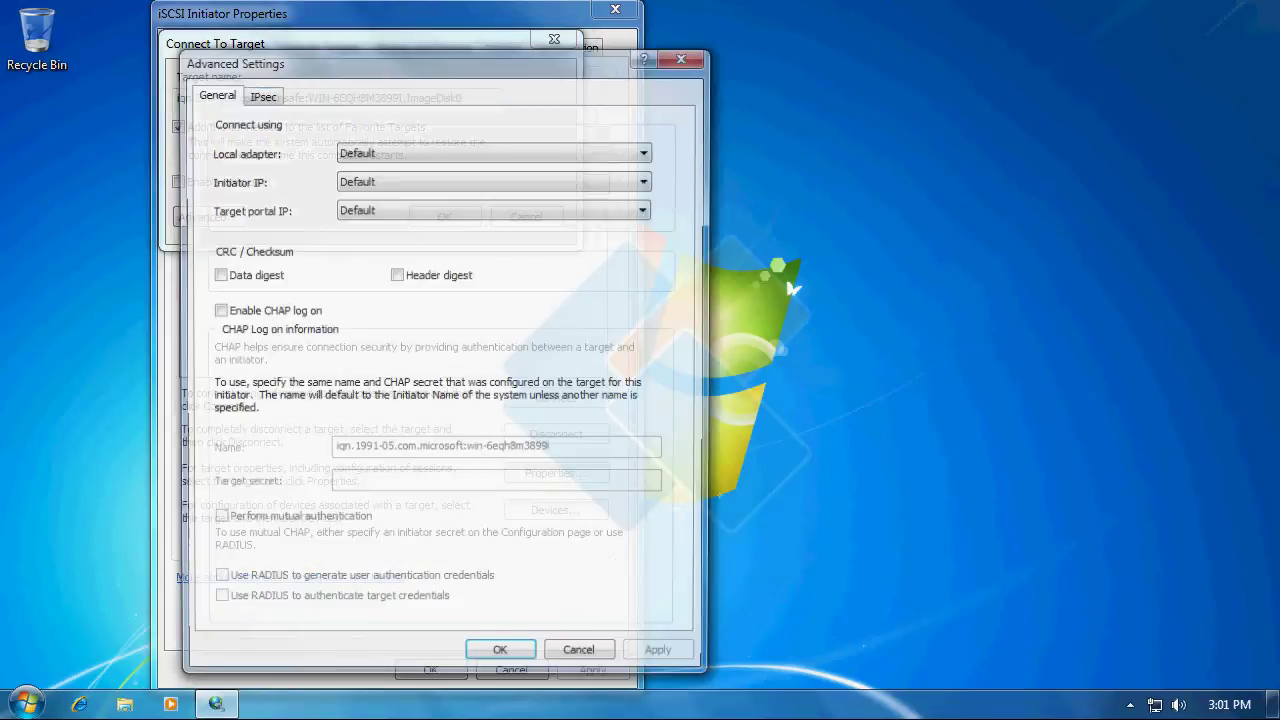
click(250, 307)
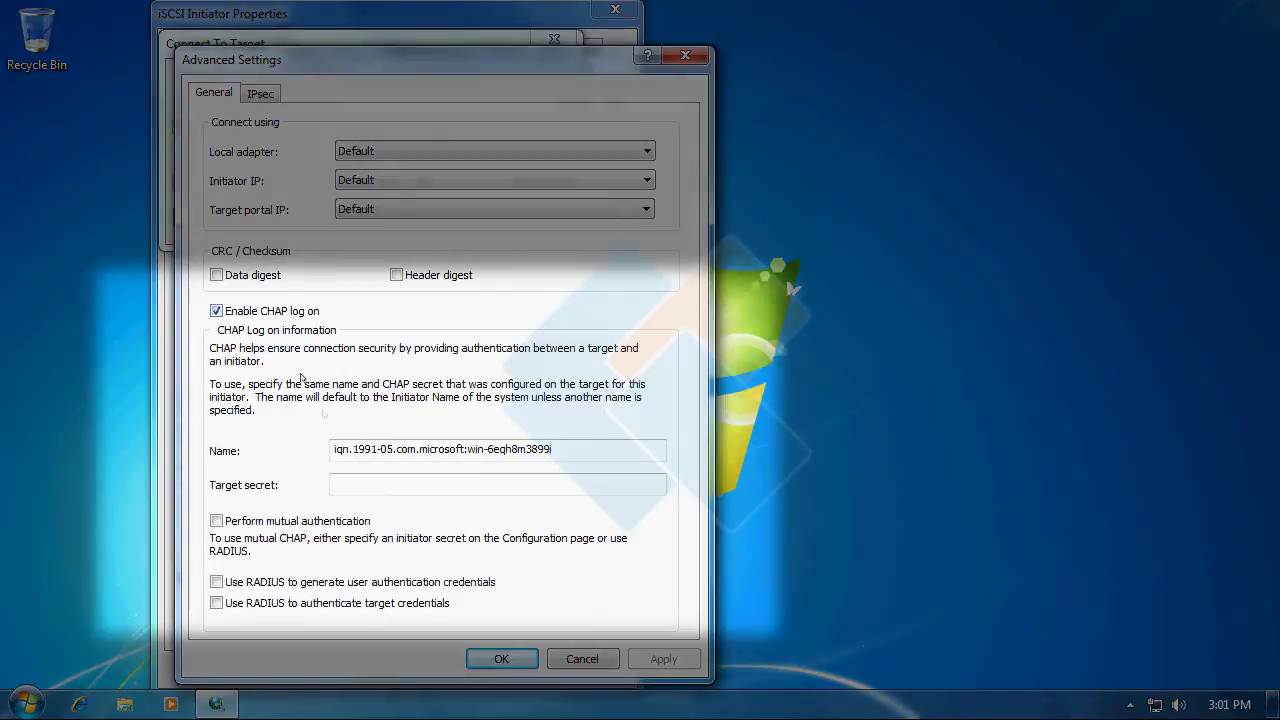
click(572, 450)
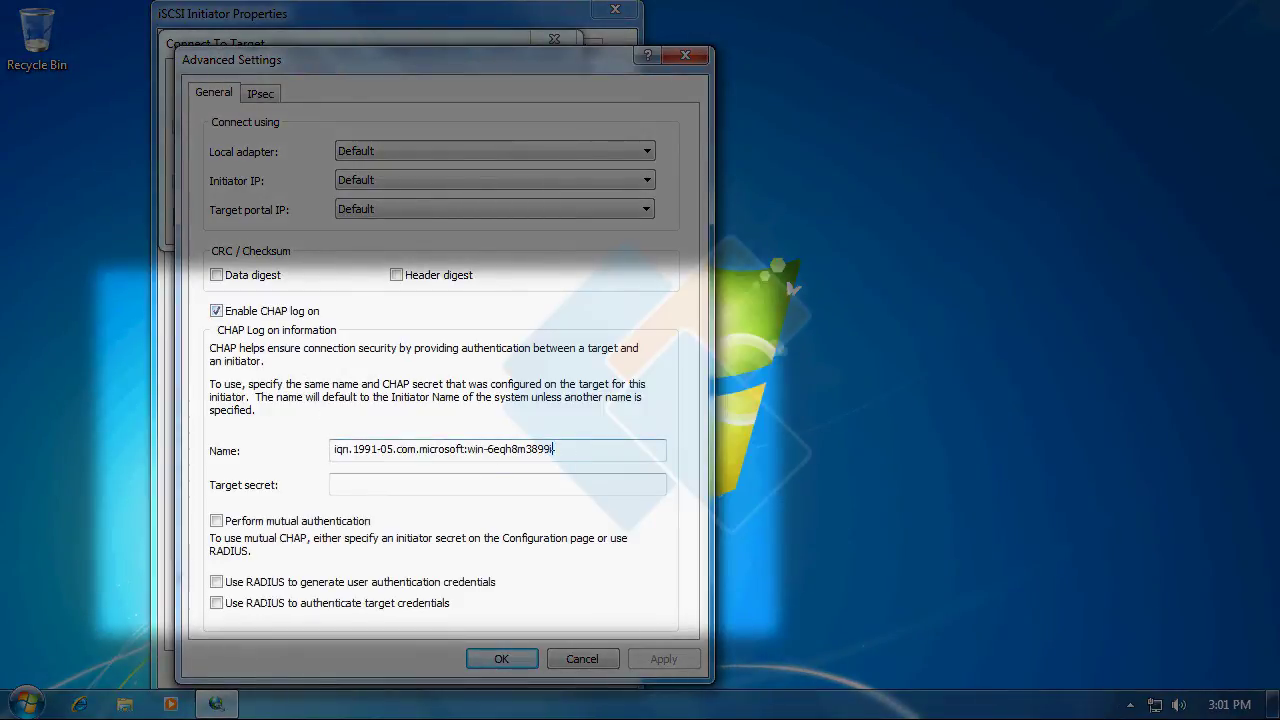
drag(572, 450, 332, 452)
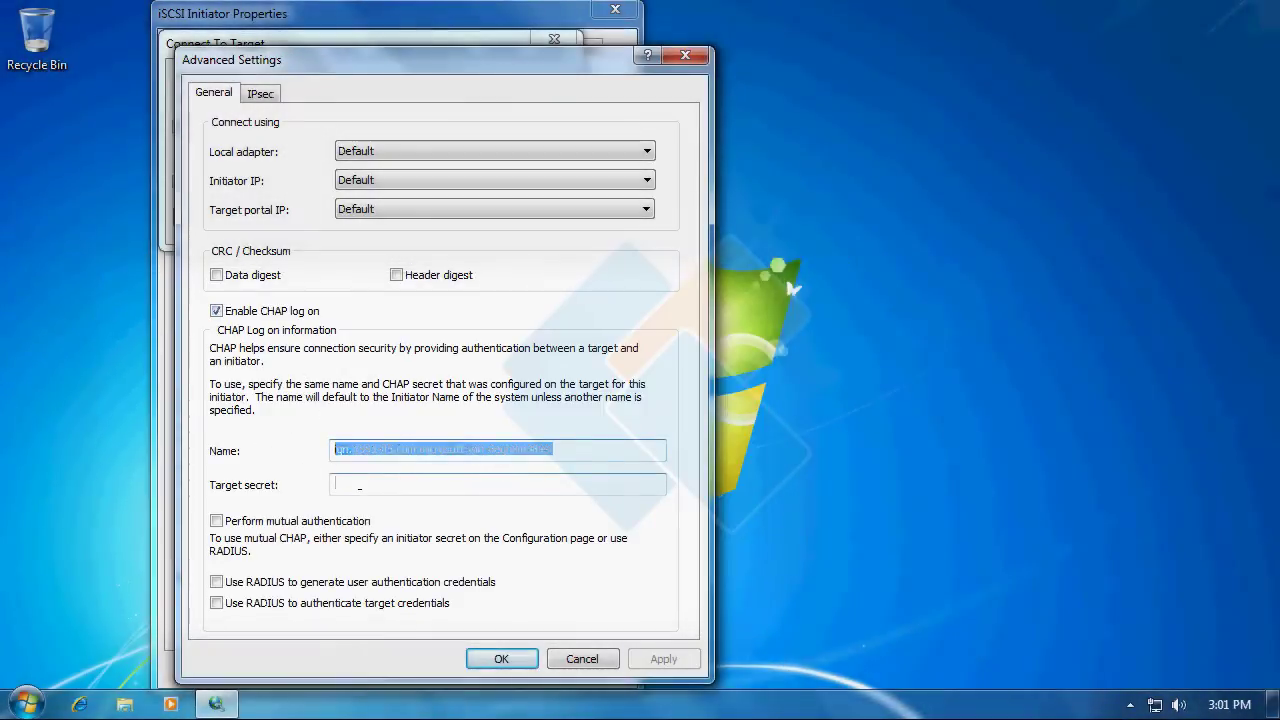
click(359, 486)
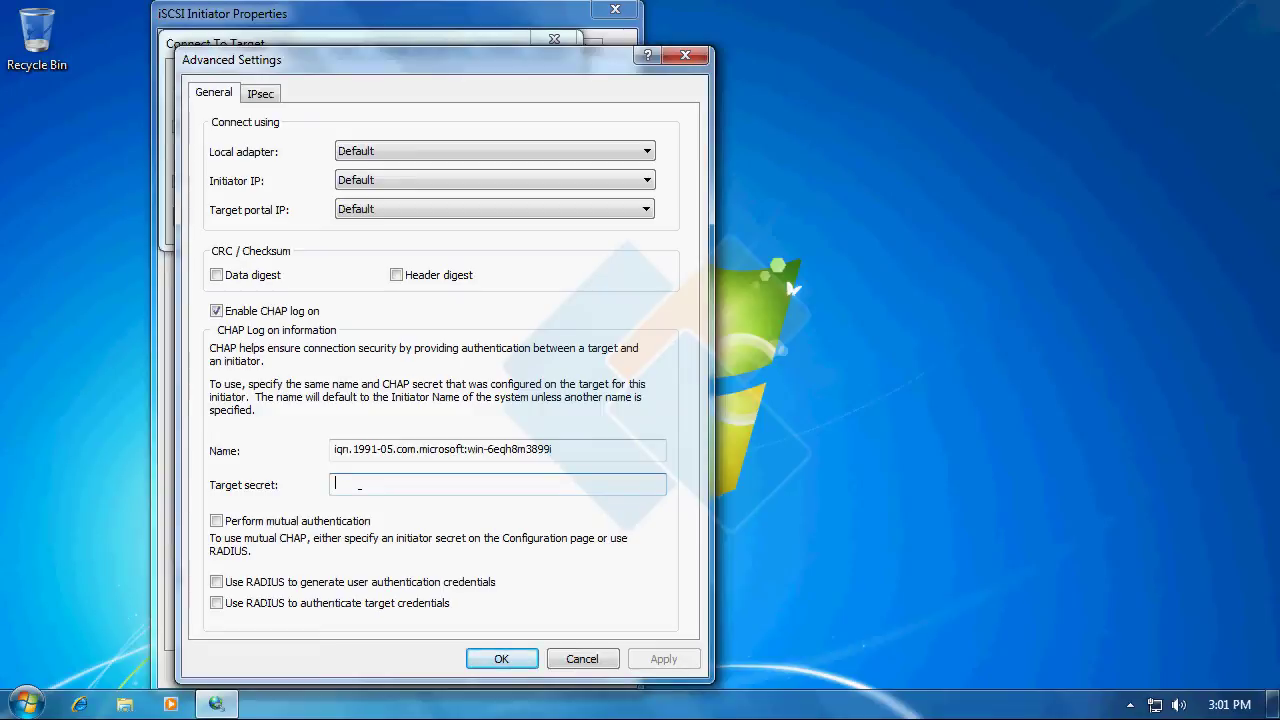
click(216, 311)
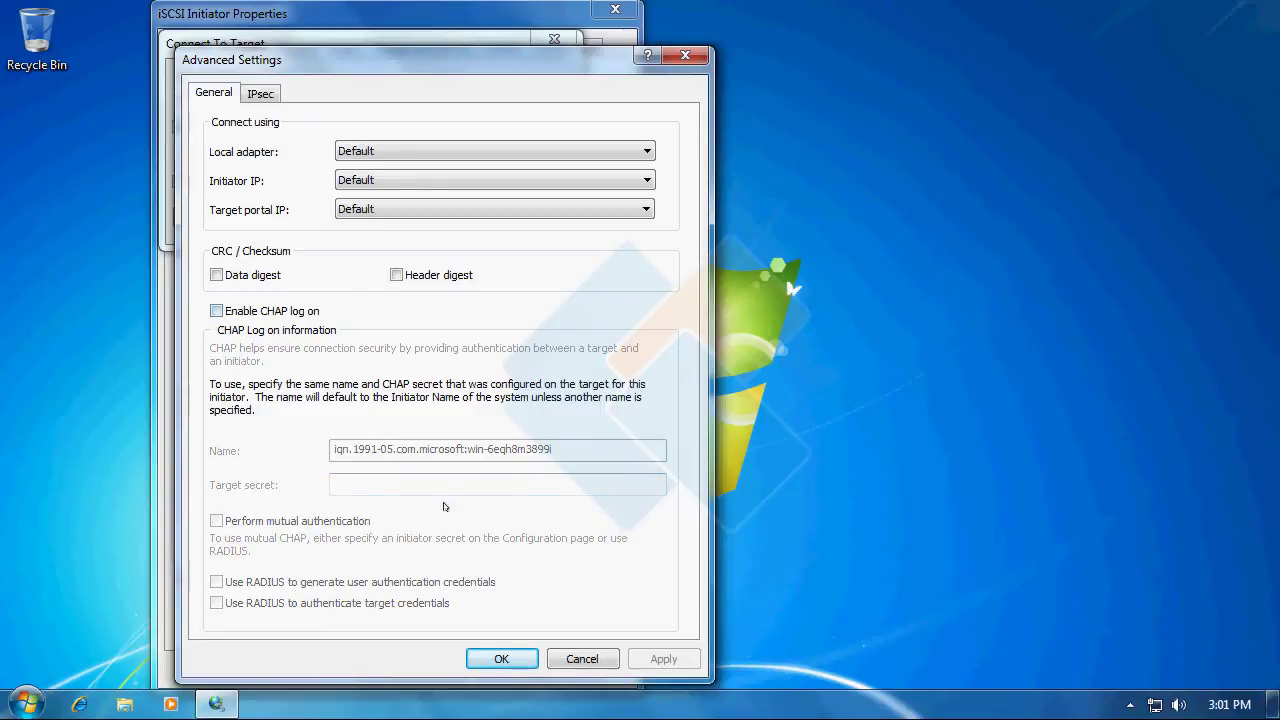
click(497, 657)
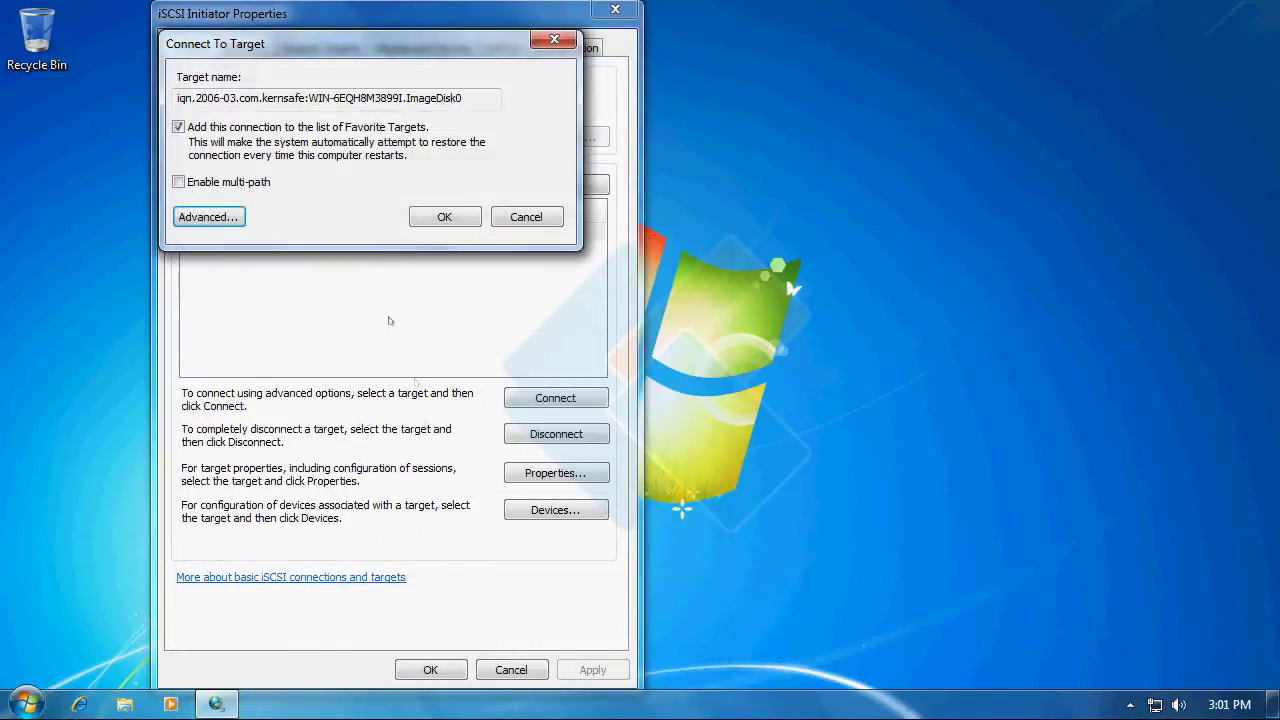
Connect to the ImageDisk0 target, keeping it in the list of Favorite Targets, and close the iSCSI Initiator properties
click(440, 219)
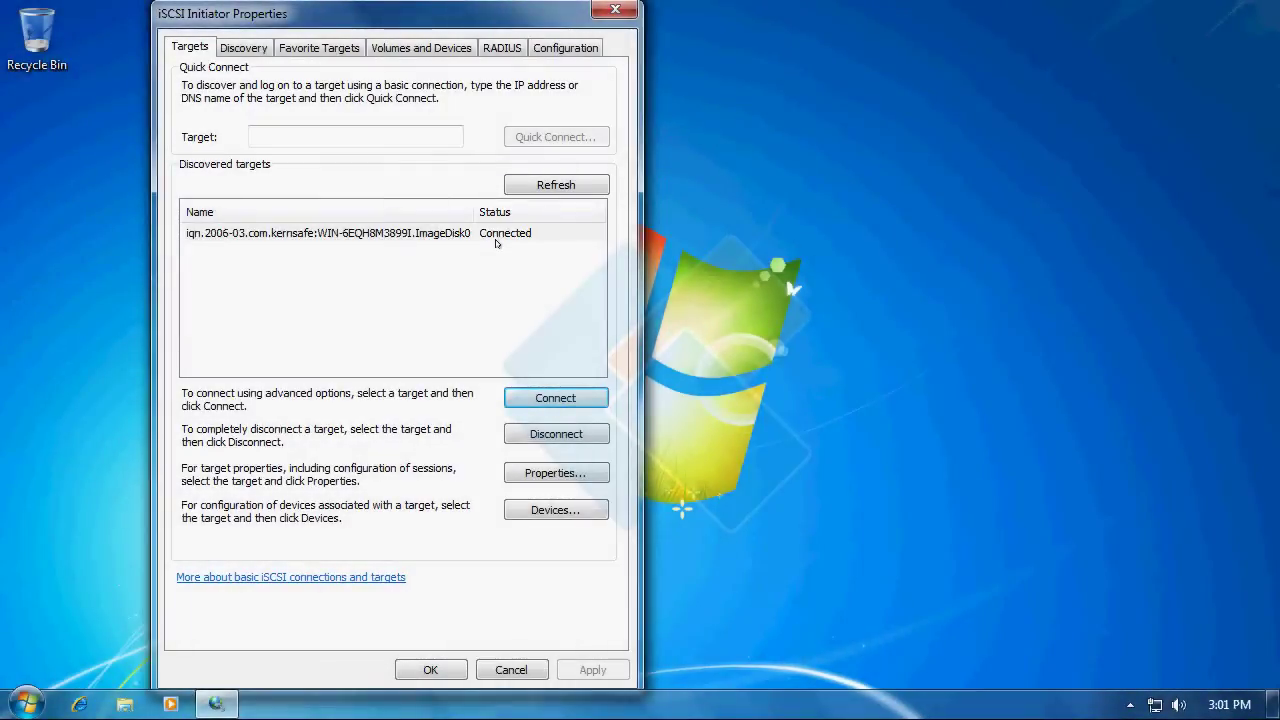
click(420, 670)
Open the Computer window to view the drives, and initialize Disk 1 with the MBR partition style in Disk Management
click(26, 703)
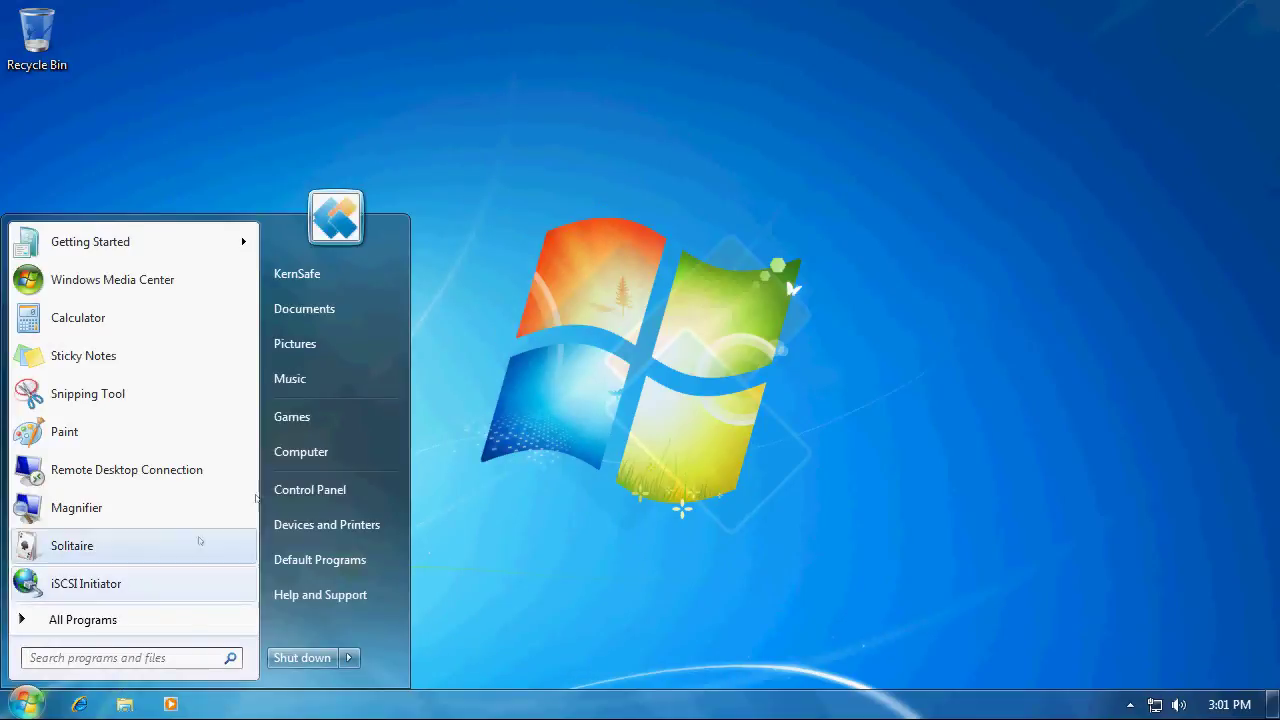
click(311, 460)
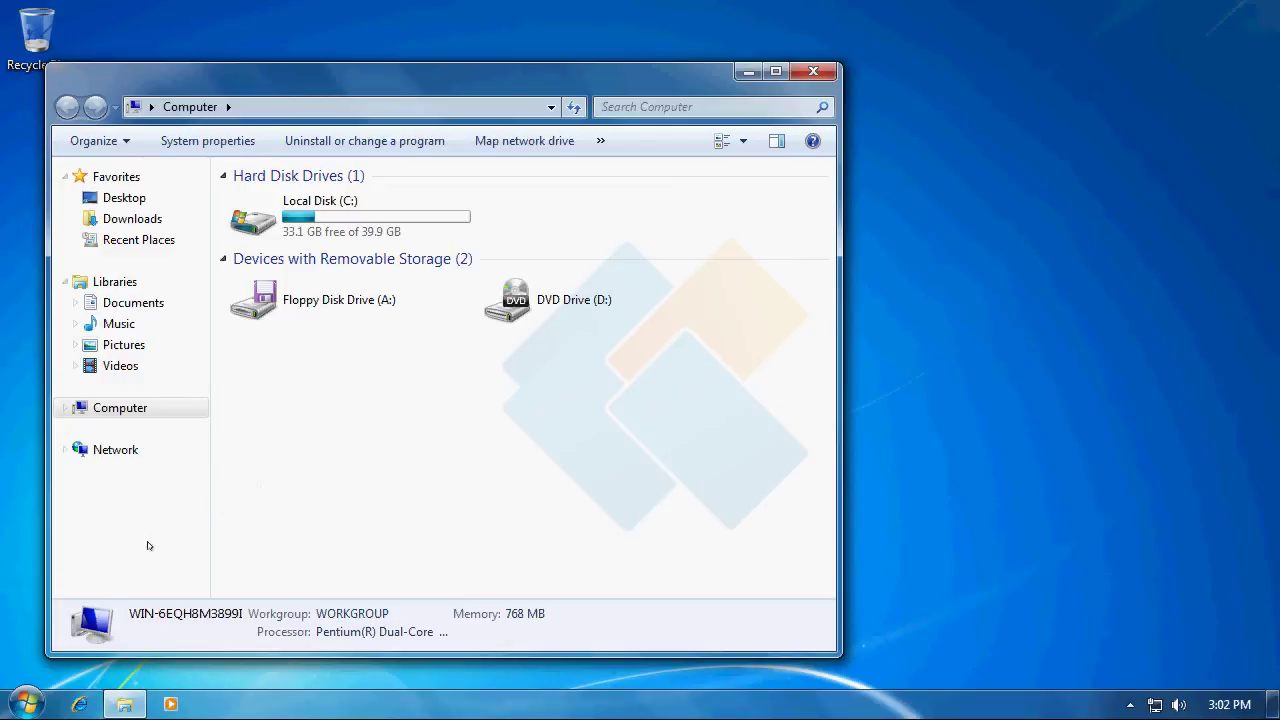
click(28, 695)
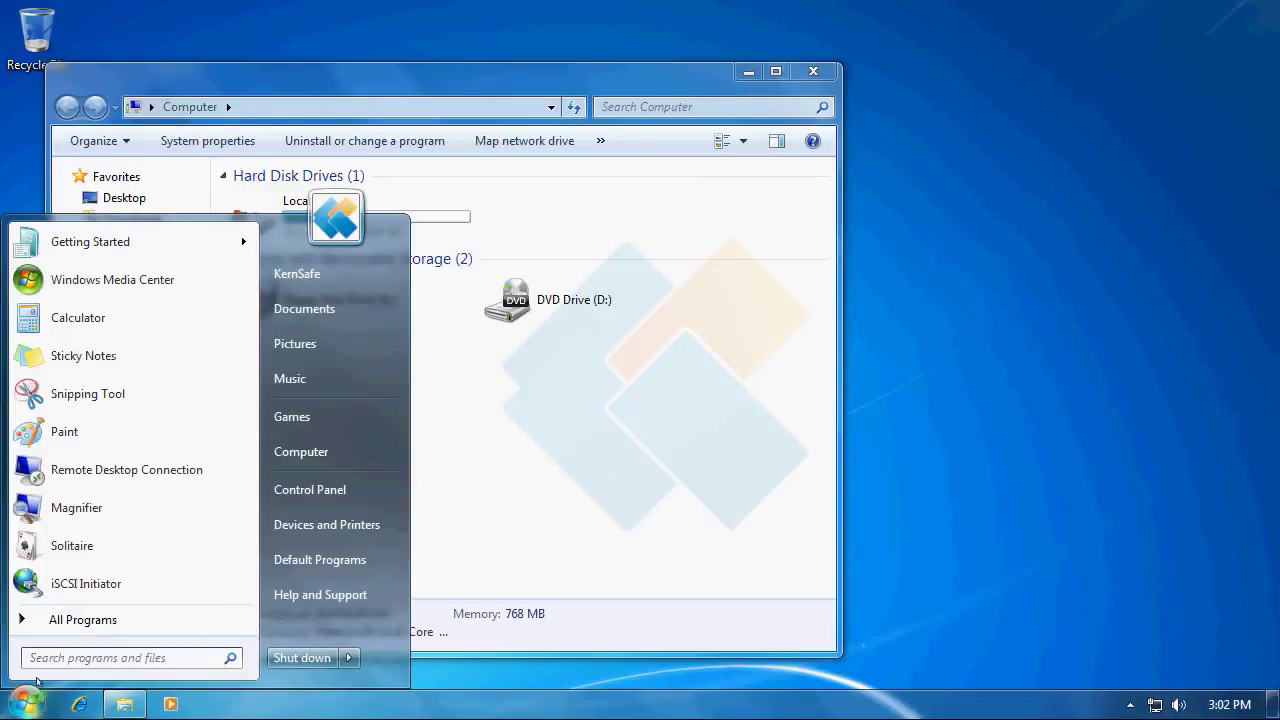
right_click(352, 456)
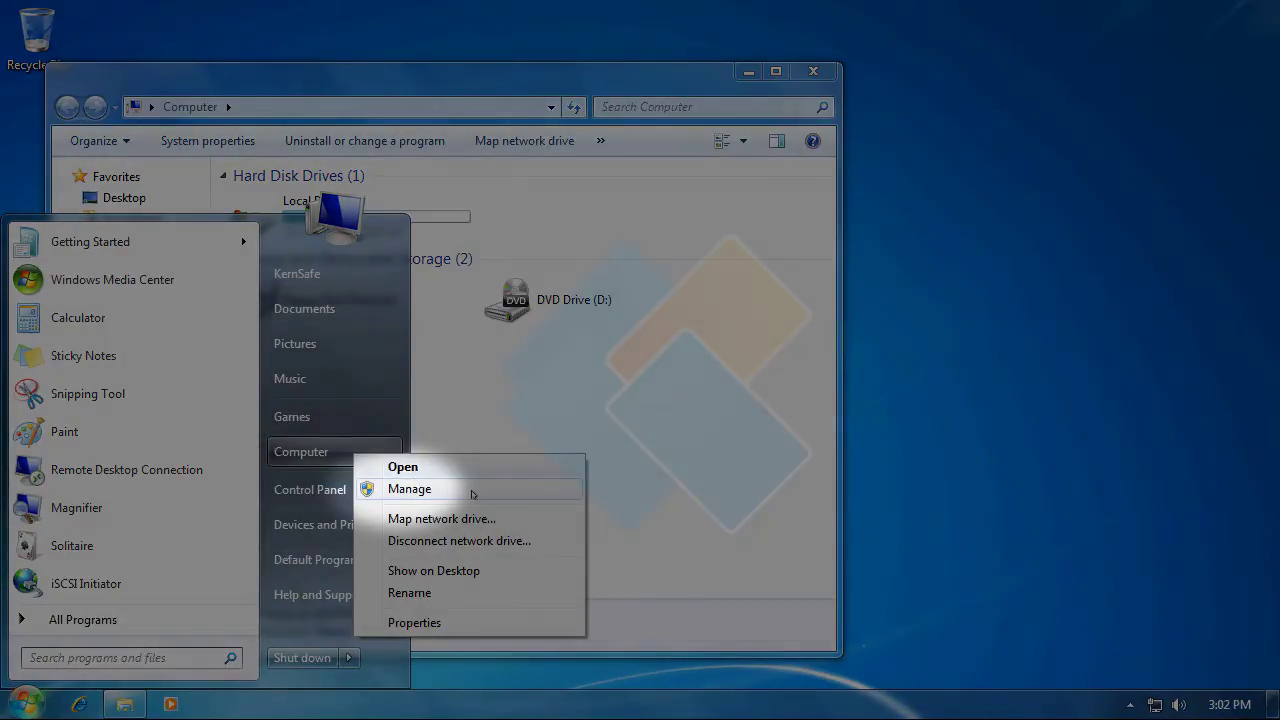
click(472, 494)
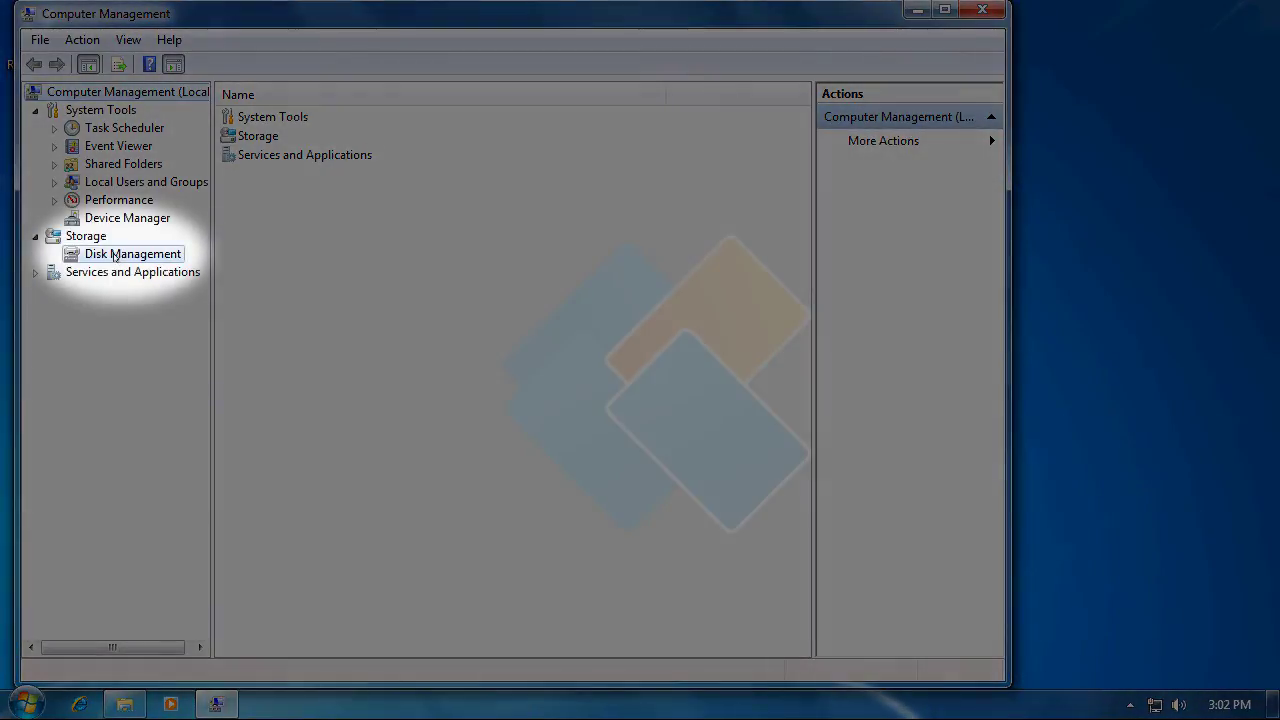
click(115, 255)
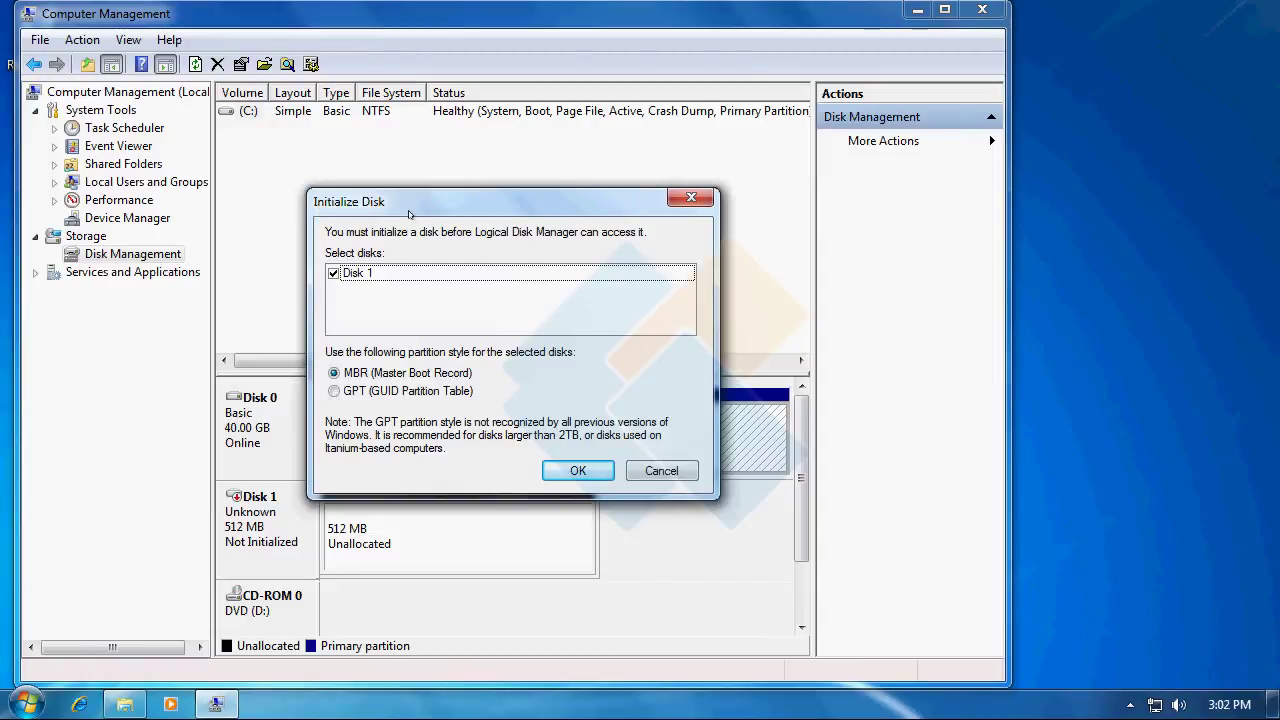
click(596, 475)
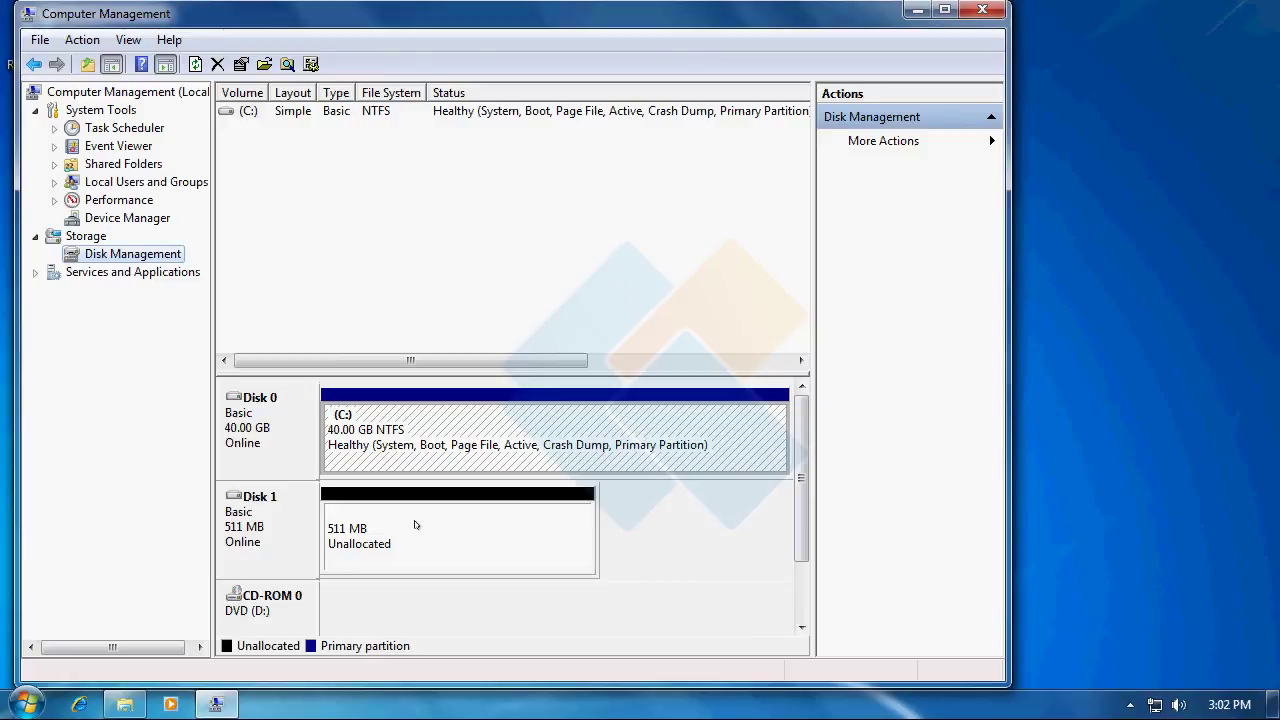
Create a 509 MB NTFS simple volume named New Volume with drive letter E on Disk 1's unallocated space, using the wizard's defaults
right_click(415, 524)
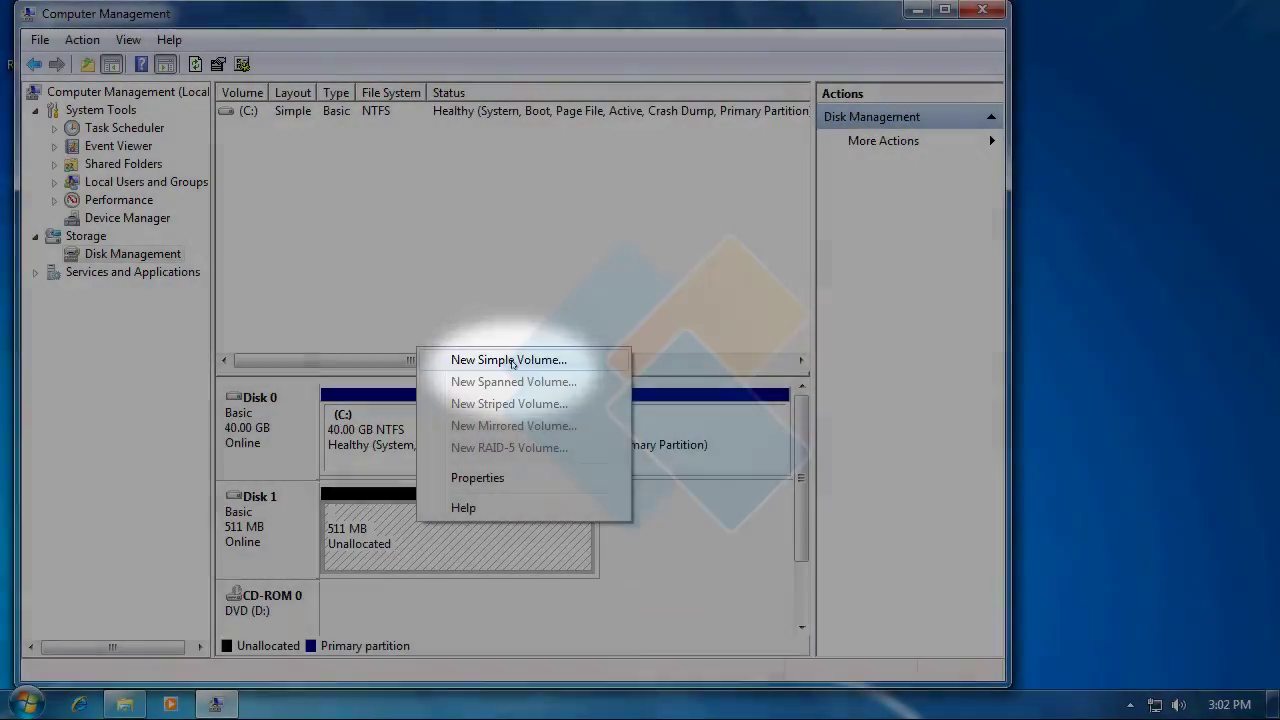
click(511, 360)
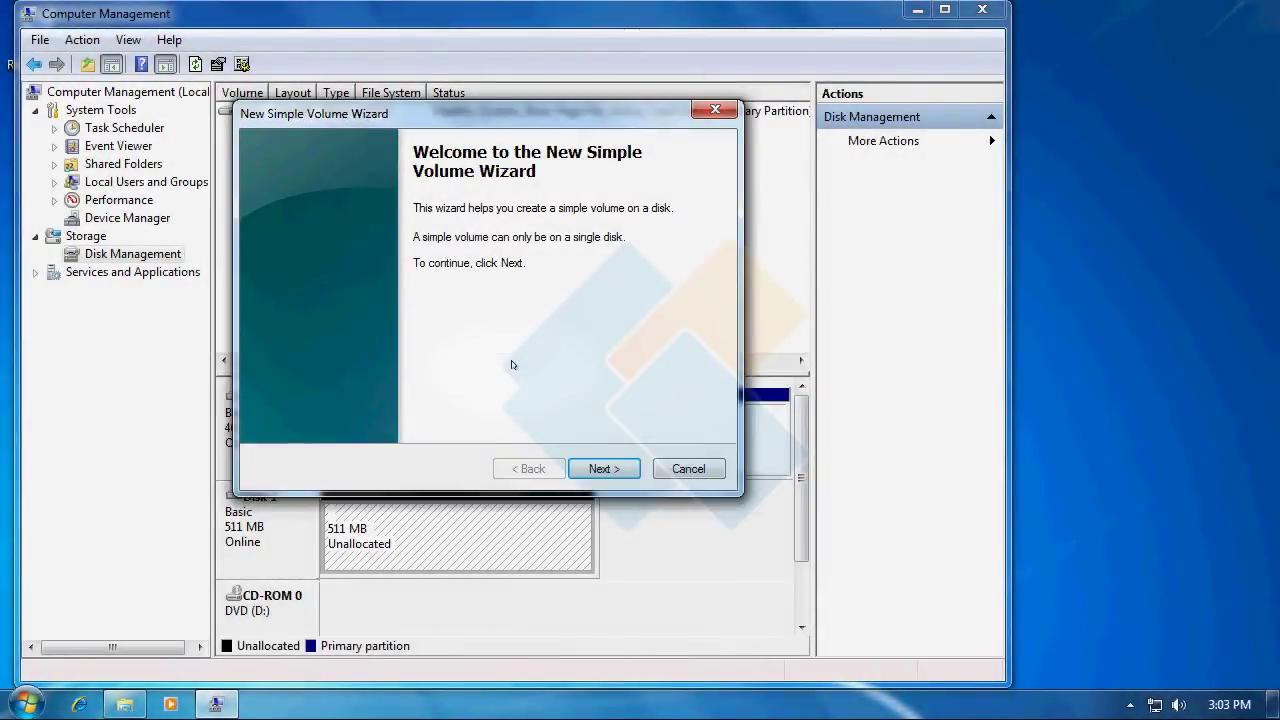
click(603, 469)
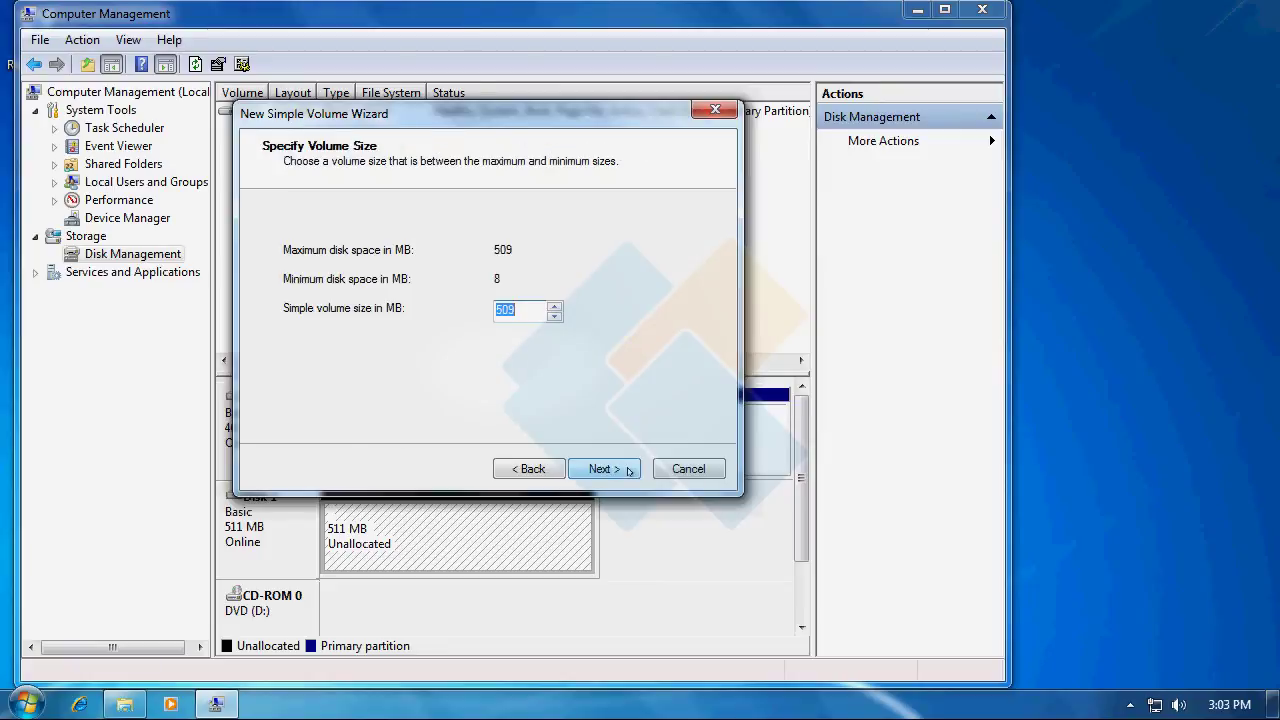
click(629, 470)
click(629, 470)
click(629, 470)
click(629, 470)
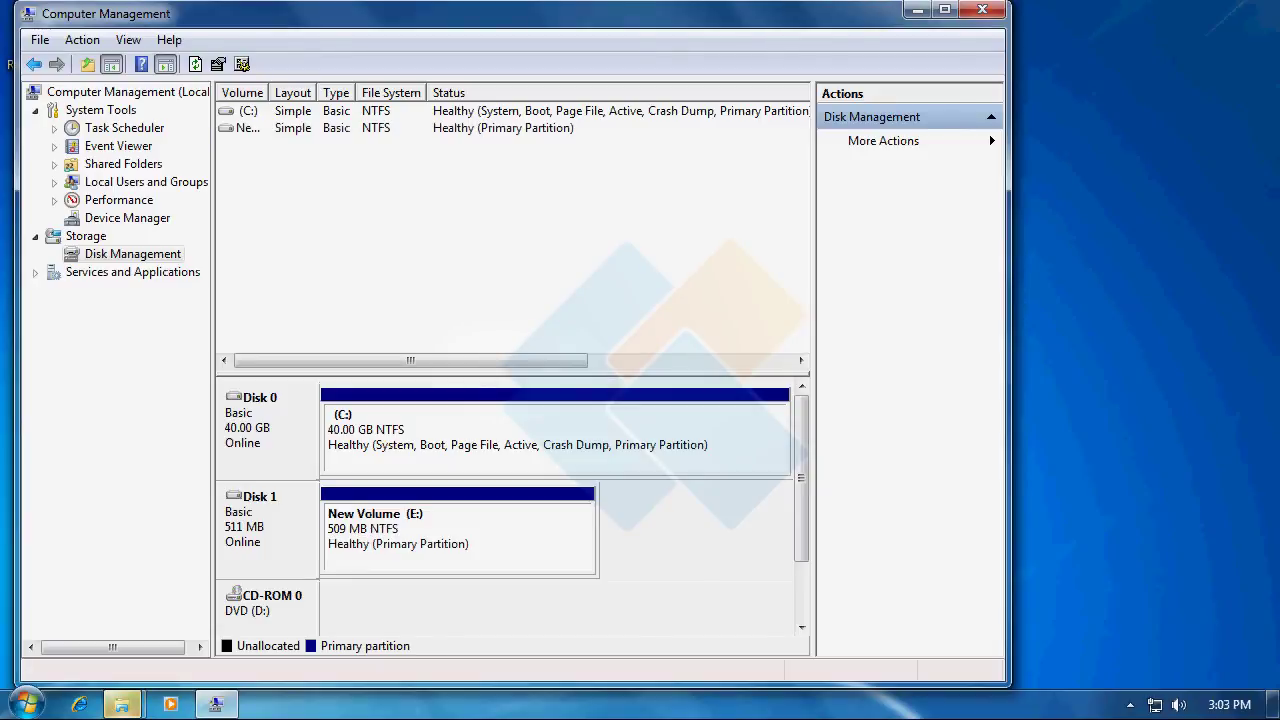
Minimize Computer Management, open New Volume (E:) from its AutoPlay prompt, and move its folder window clear of the Computer window
click(914, 12)
drag(652, 97, 1011, 152)
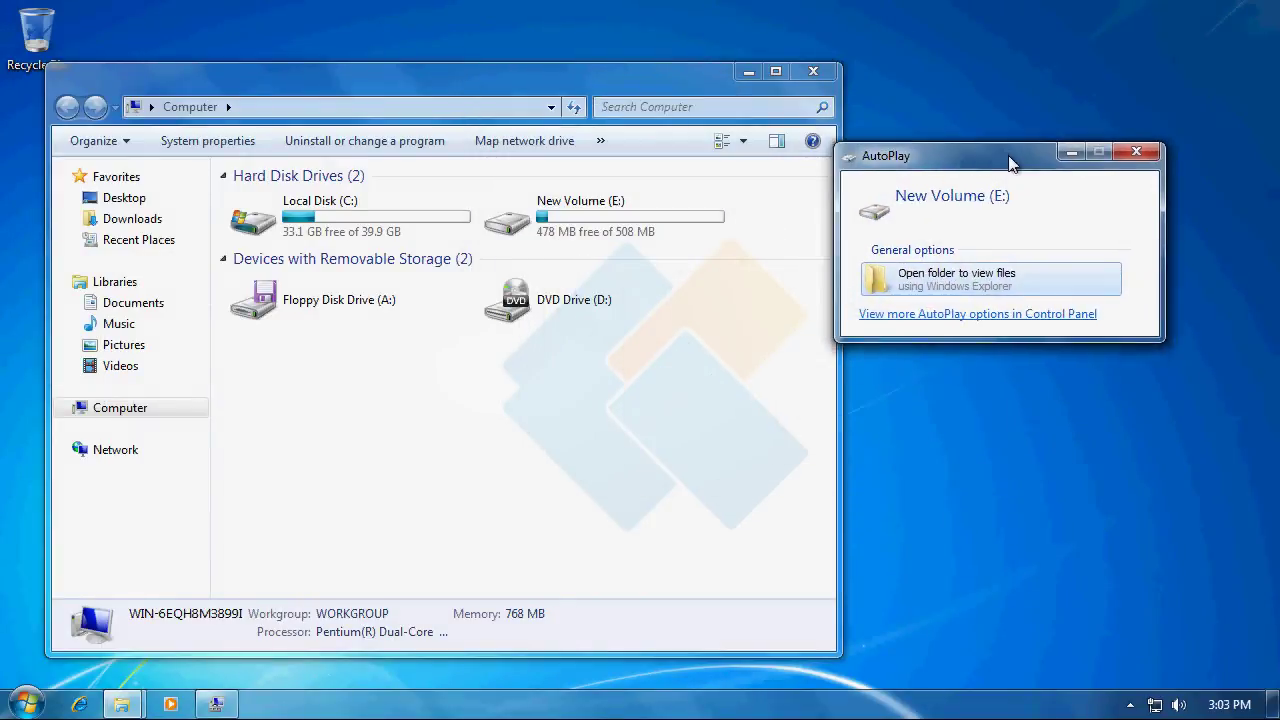
click(955, 268)
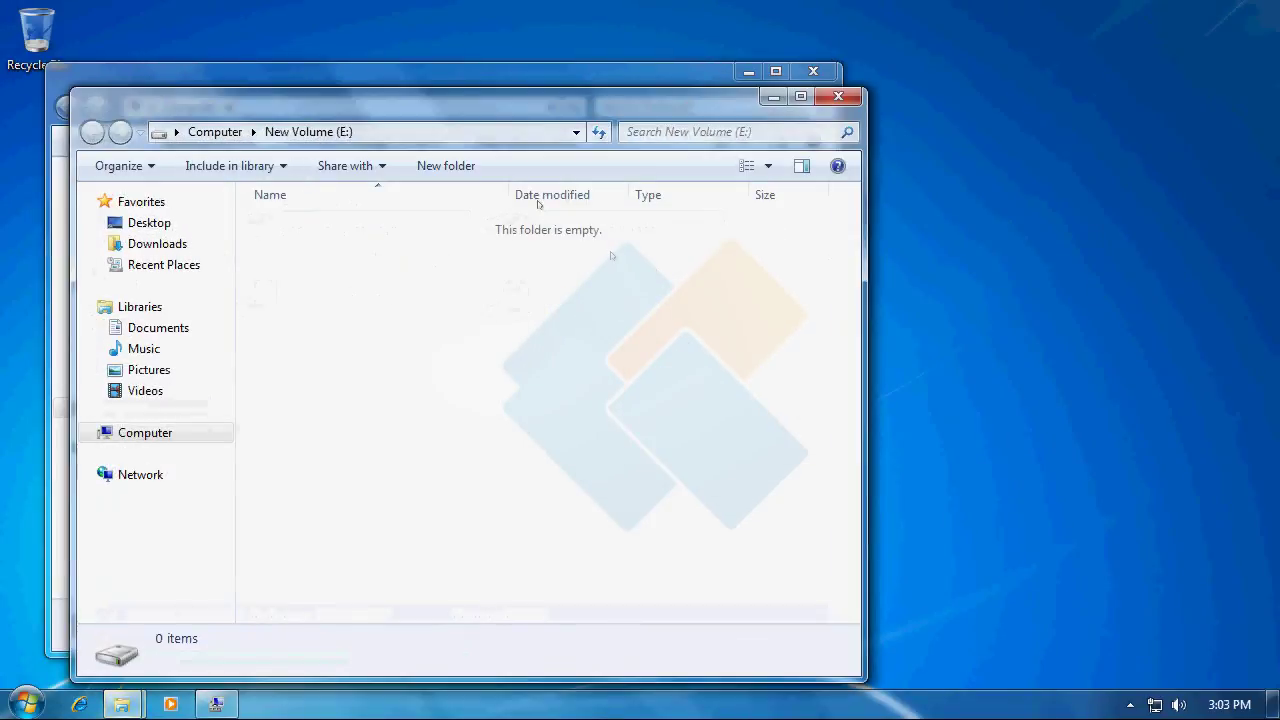
drag(463, 122, 736, 60)
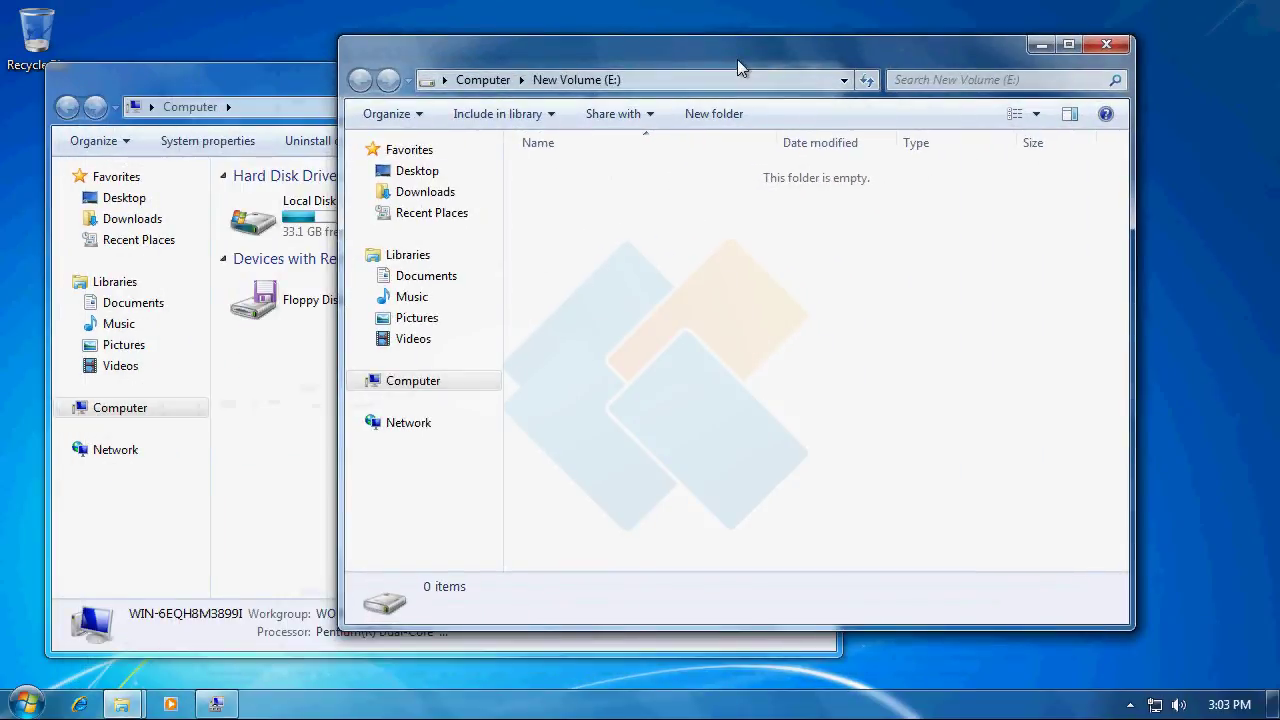
Examine the properties of New Volume (E:) for its file system and capacity, and close both Explorer windows
click(314, 92)
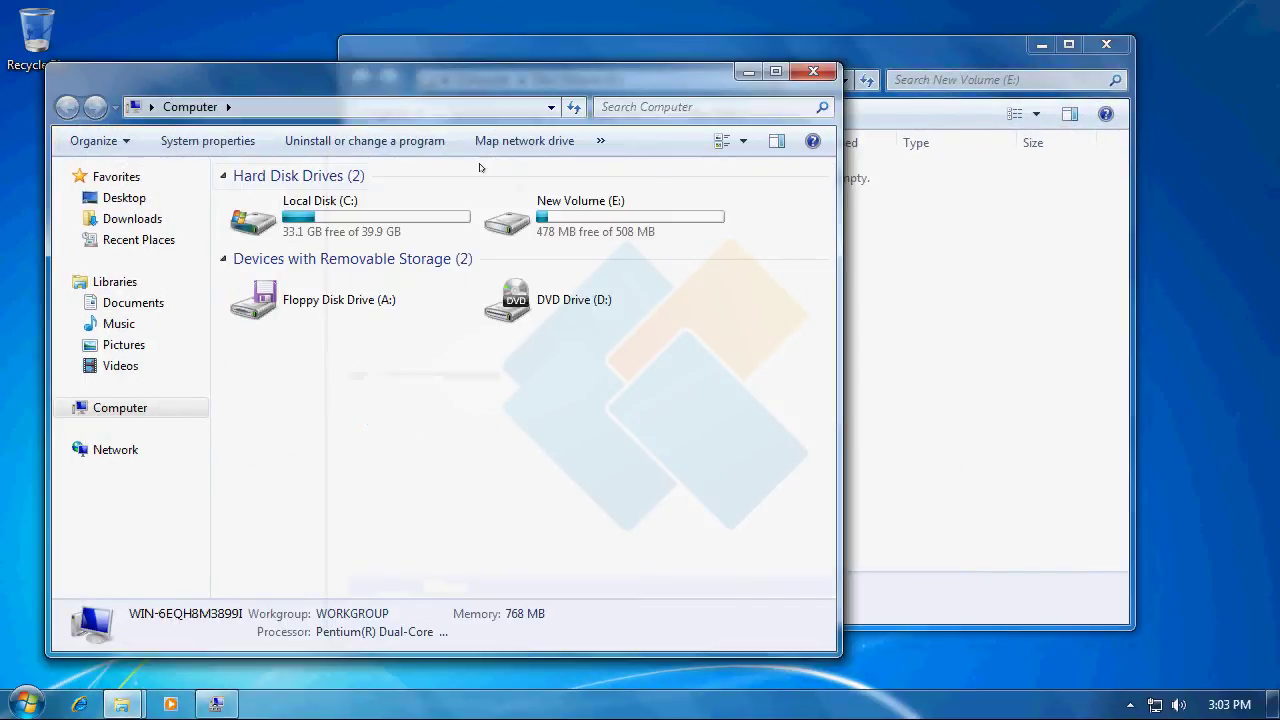
click(572, 213)
right_click(572, 213)
click(634, 529)
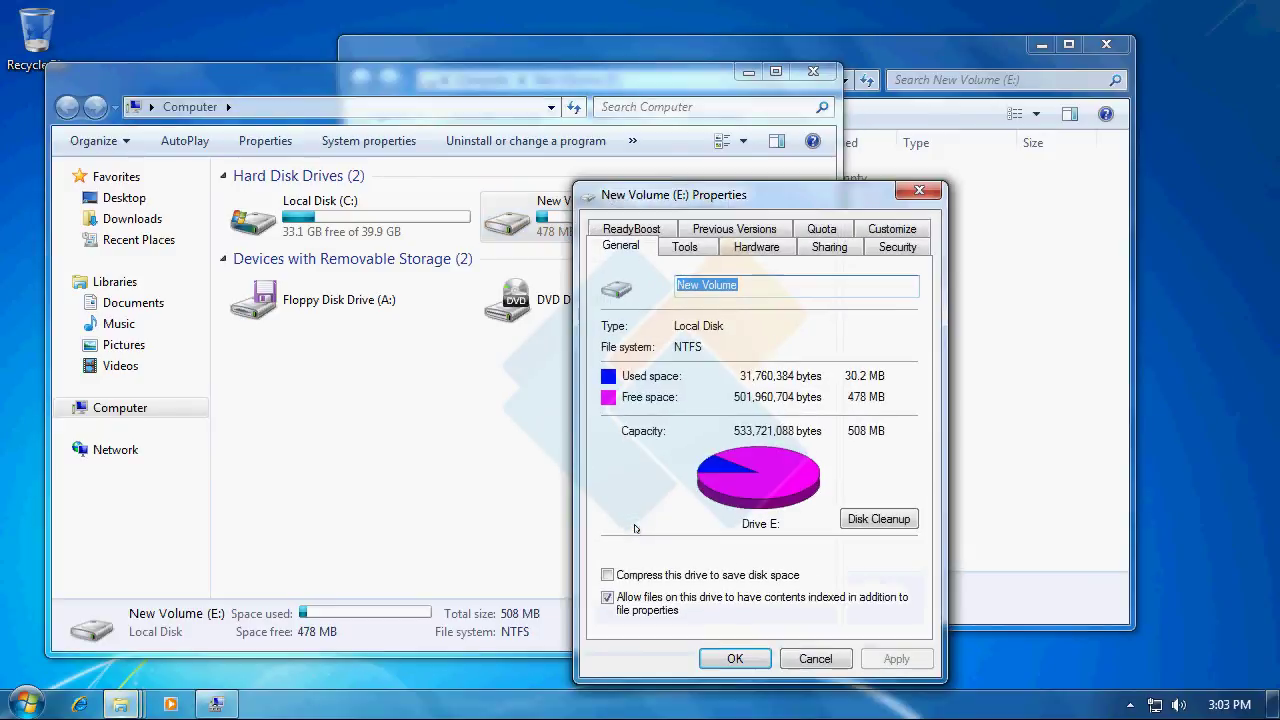
click(733, 660)
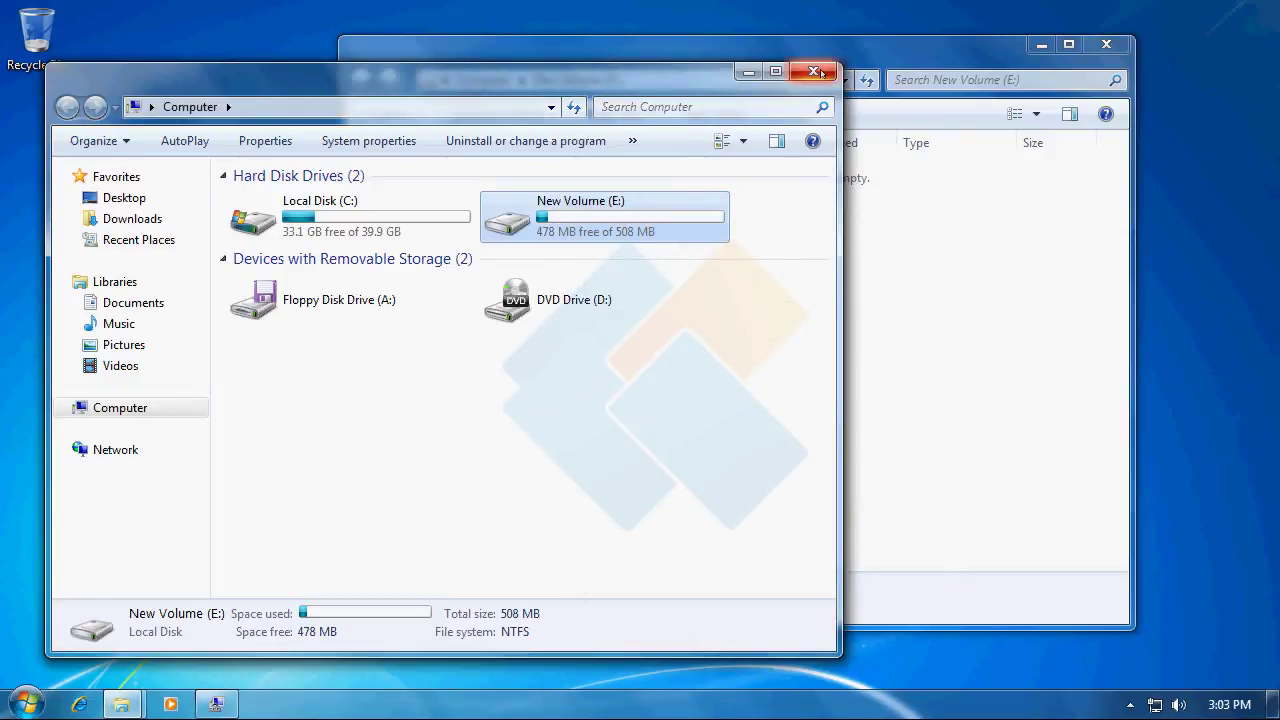
click(815, 72)
click(1106, 44)
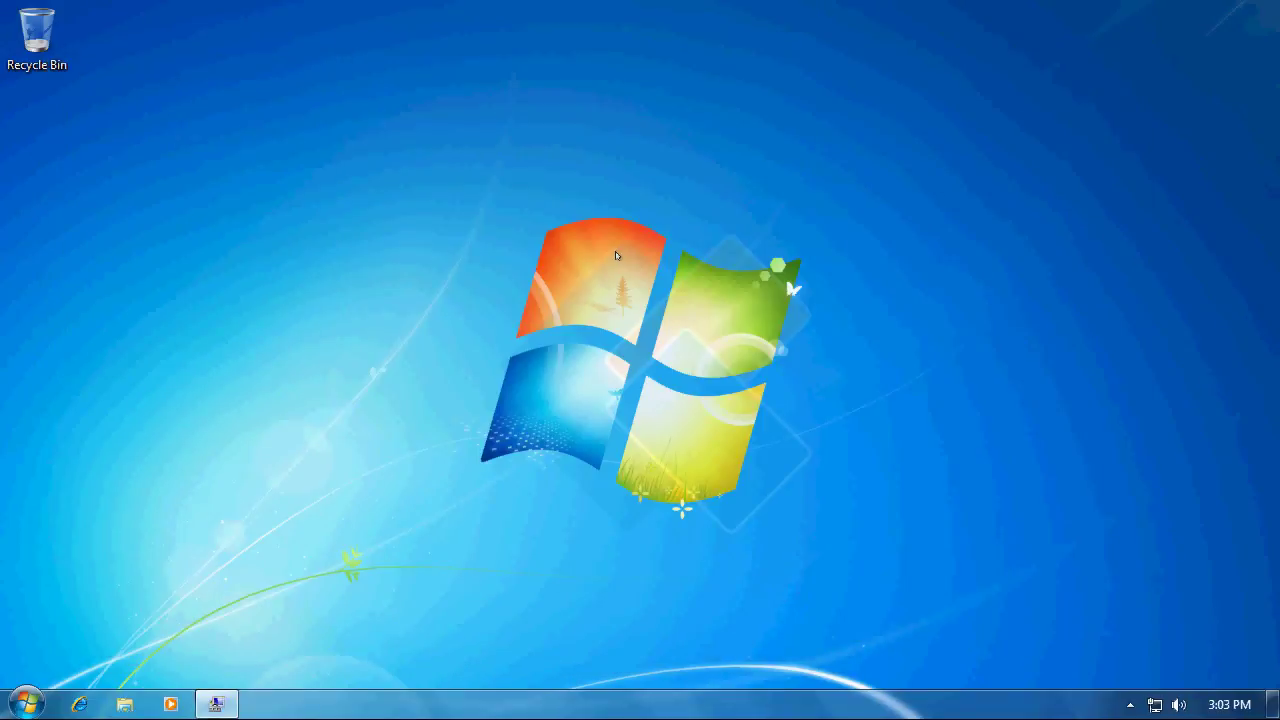